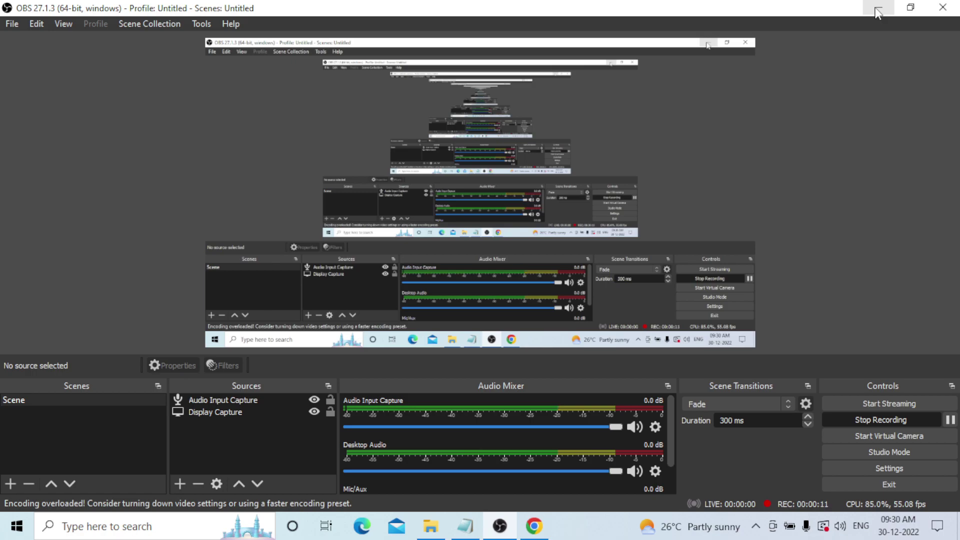
# - Switch to the Config notes in Notepad and highlight the Load Testing heading and the words "Expected Load" in its definition
pyautogui.click(877, 10)
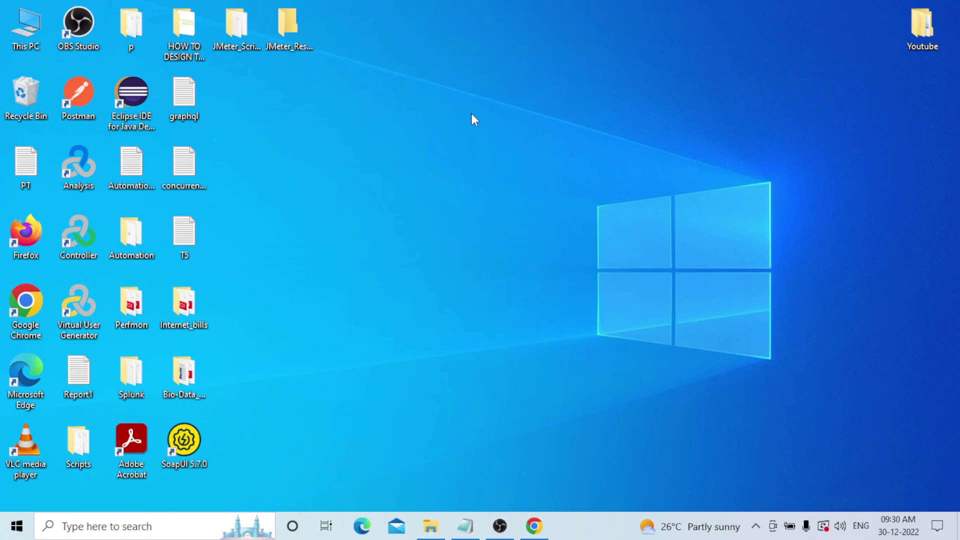
pyautogui.click(464, 527)
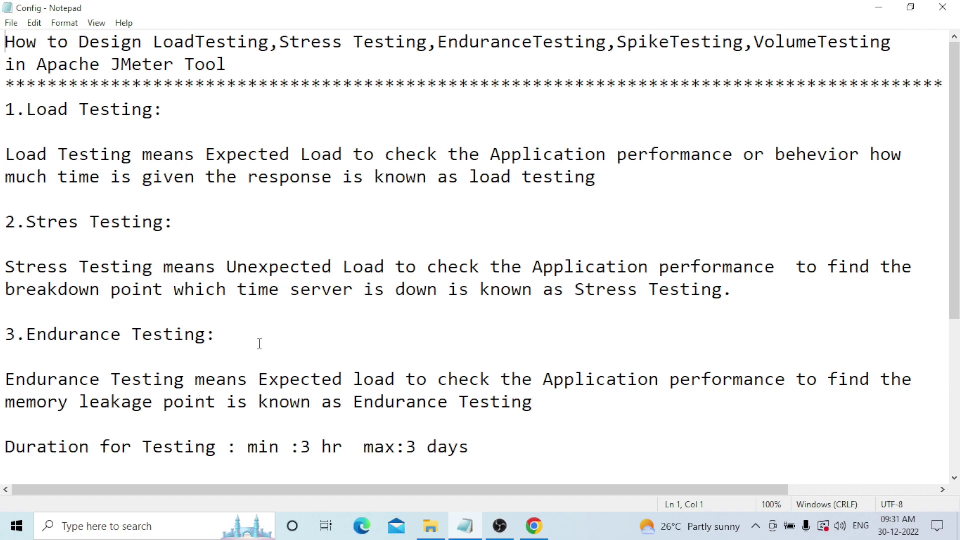
pyautogui.moveTo(27, 108); pyautogui.dragTo(166, 112)
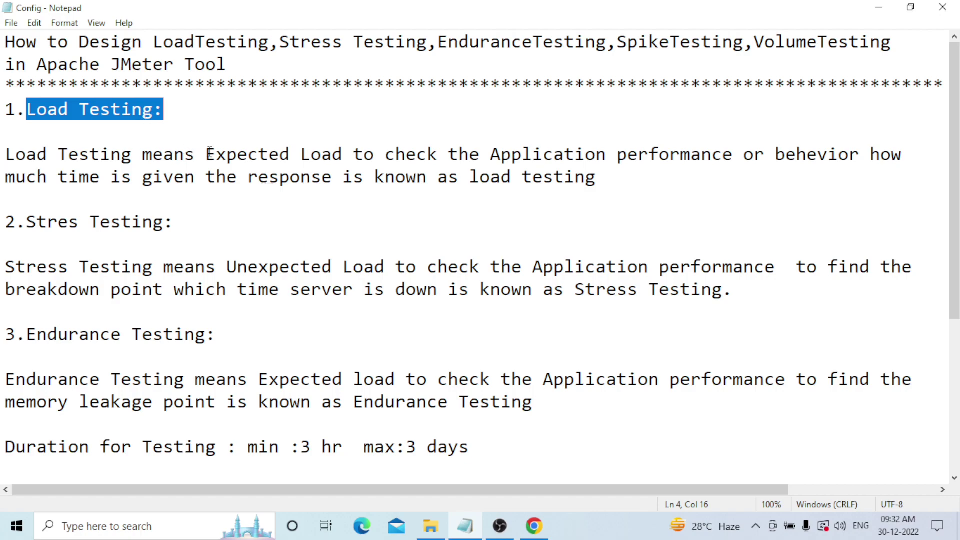
pyautogui.moveTo(205, 154); pyautogui.dragTo(343, 154)
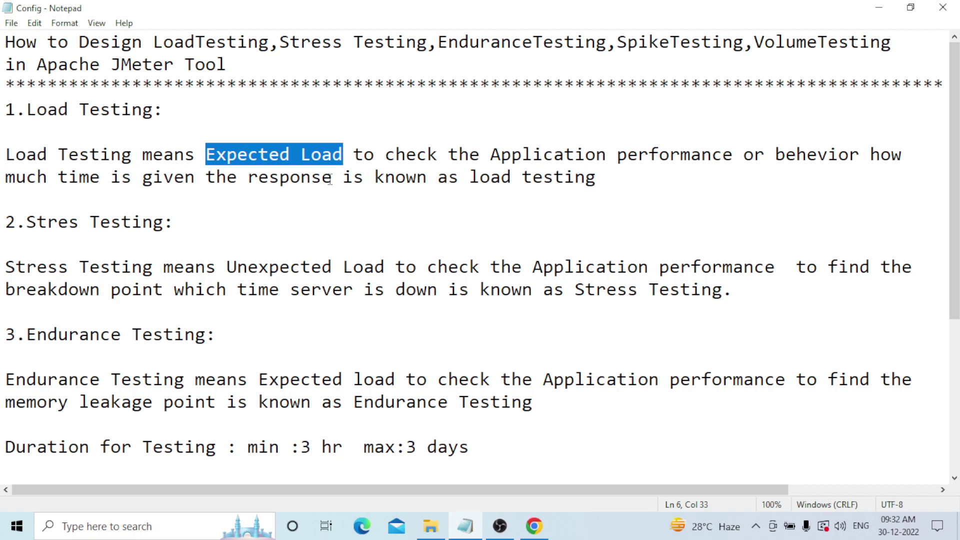
pyautogui.moveTo(28, 109); pyautogui.dragTo(167, 109)
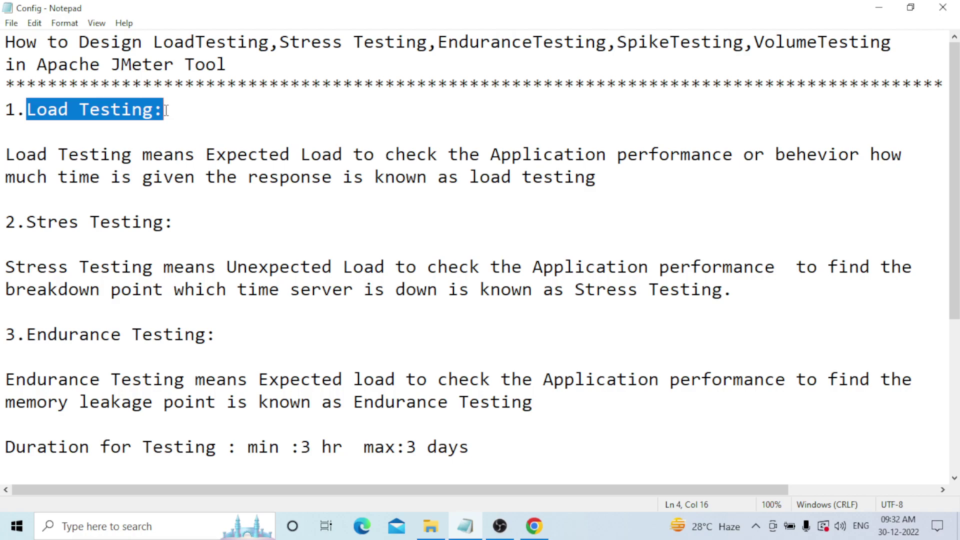
pyautogui.click(183, 111)
# - Read the Stress Testing section, highlighting its heading and the server breakdown point wording
pyautogui.scroll(-2, 247, 238)
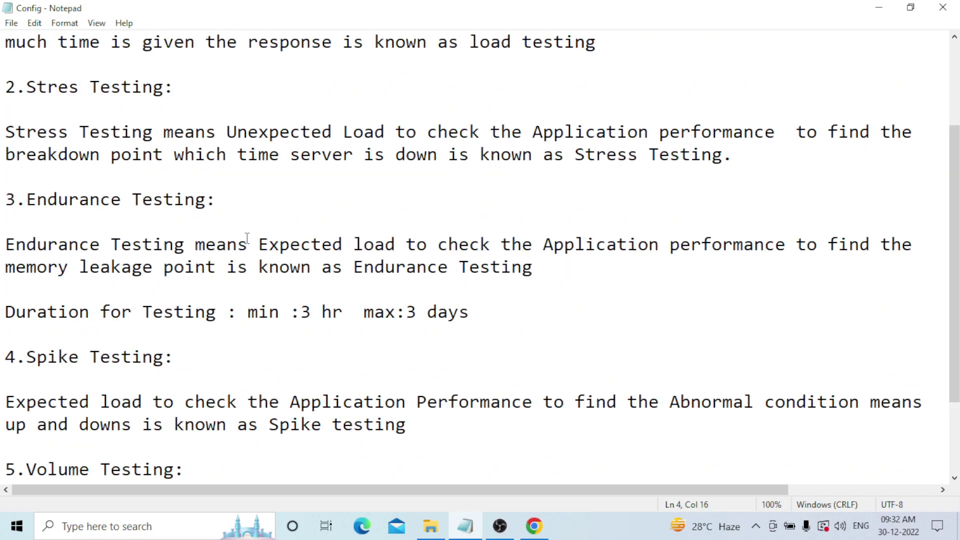
pyautogui.moveTo(2, 93); pyautogui.dragTo(175, 93)
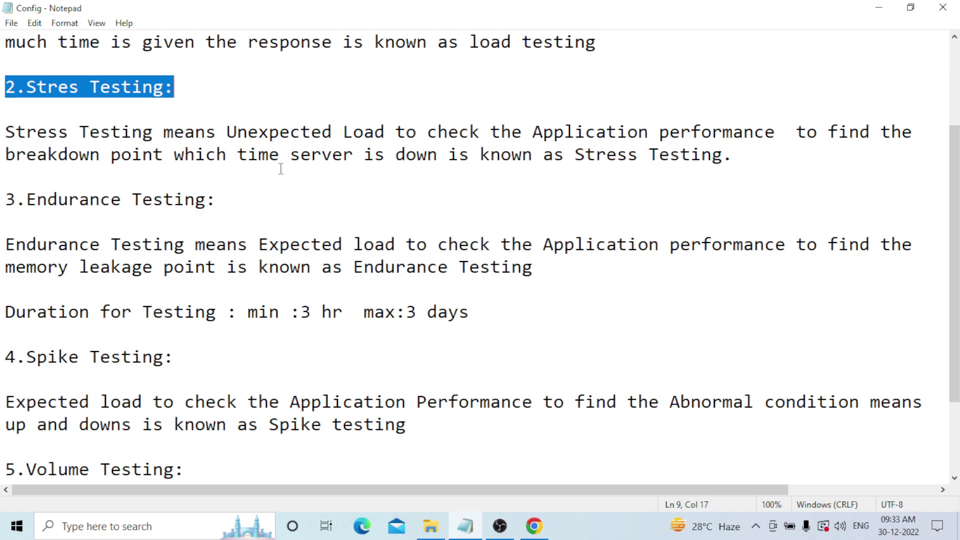
pyautogui.click(5, 155)
pyautogui.moveTo(5, 155); pyautogui.dragTo(490, 159)
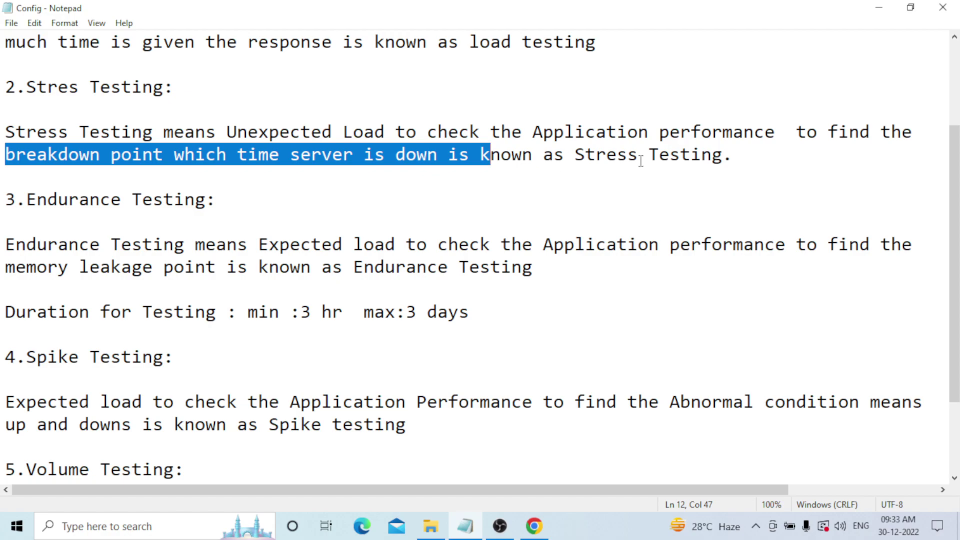
pyautogui.click(736, 156)
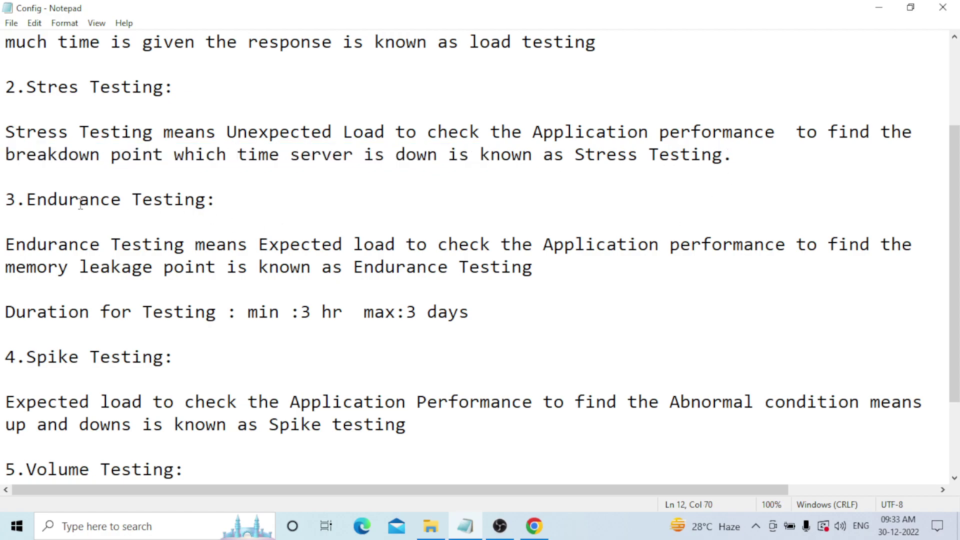
# - Change "leakage" to "leackage" in the Endurance Testing definition
pyautogui.moveTo(5, 200); pyautogui.dragTo(218, 199)
pyautogui.click(234, 200)
pyautogui.click(113, 270)
pyautogui.write('c')
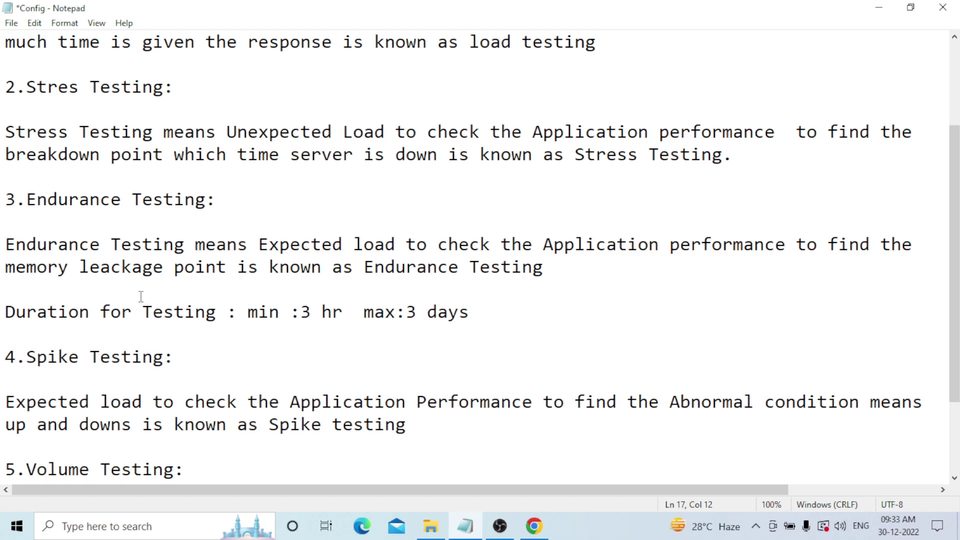
pyautogui.click(545, 270)
# - Examine the minimum and maximum testing durations and the memory leakage point wording in the Endurance Testing section
pyautogui.moveTo(482, 313); pyautogui.dragTo(241, 317)
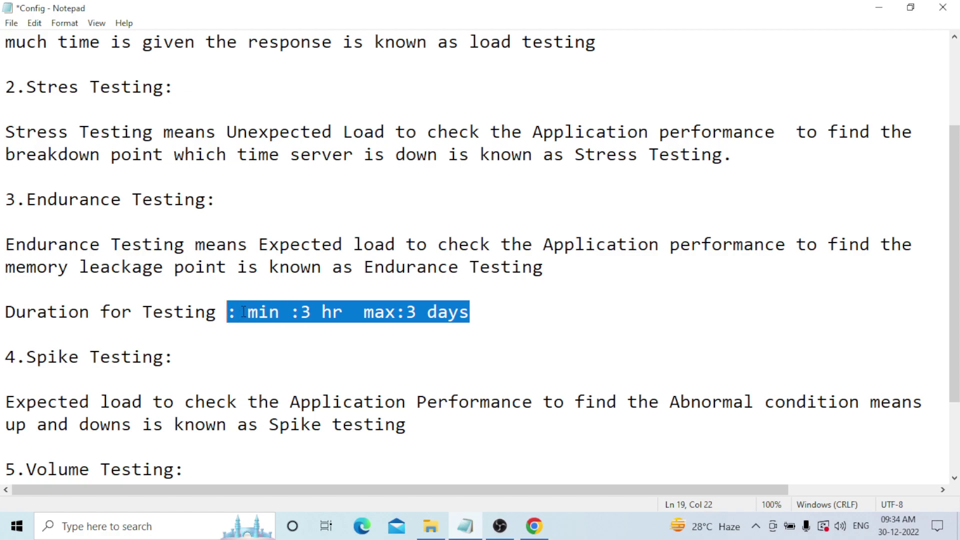
pyautogui.click(498, 314)
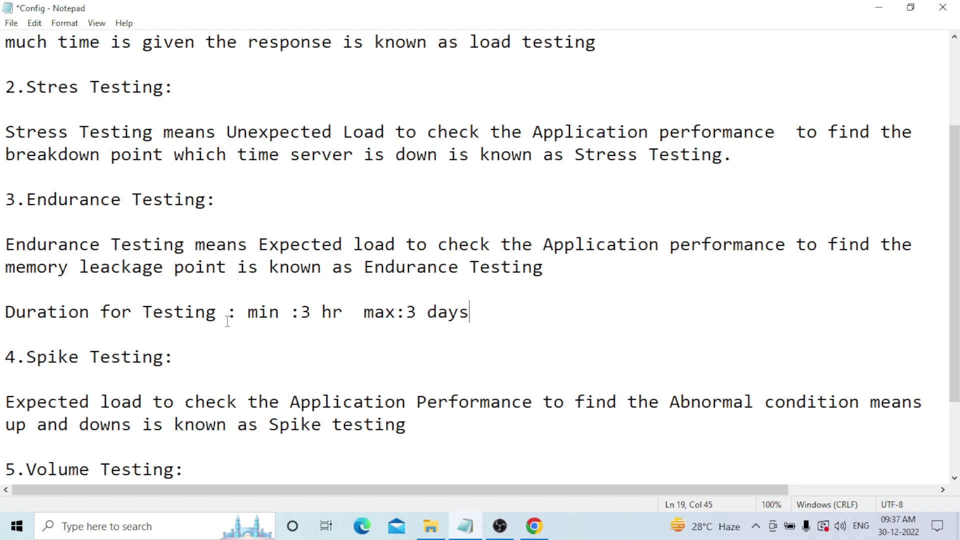
pyautogui.click(245, 311)
pyautogui.moveTo(245, 311); pyautogui.dragTo(473, 316)
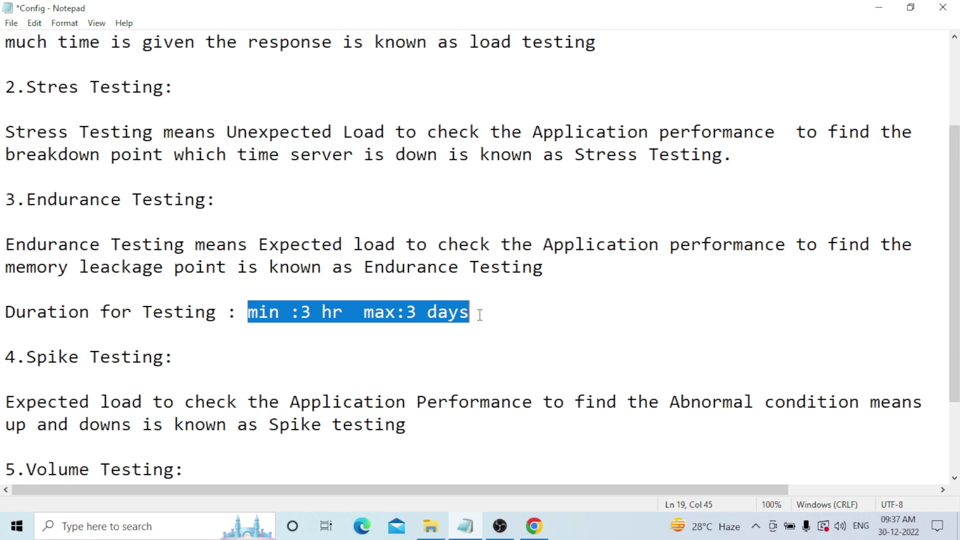
pyautogui.click(478, 314)
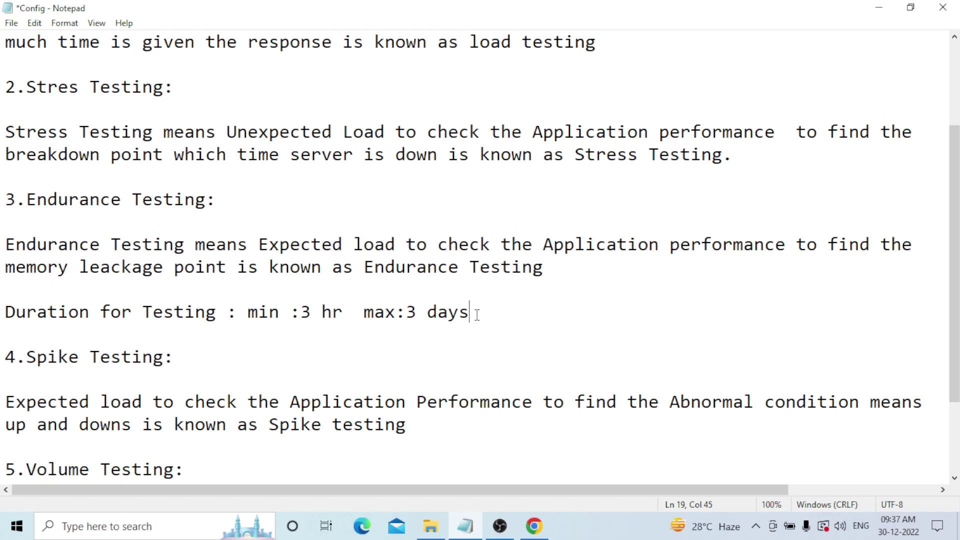
pyautogui.moveTo(477, 315); pyautogui.dragTo(236, 314)
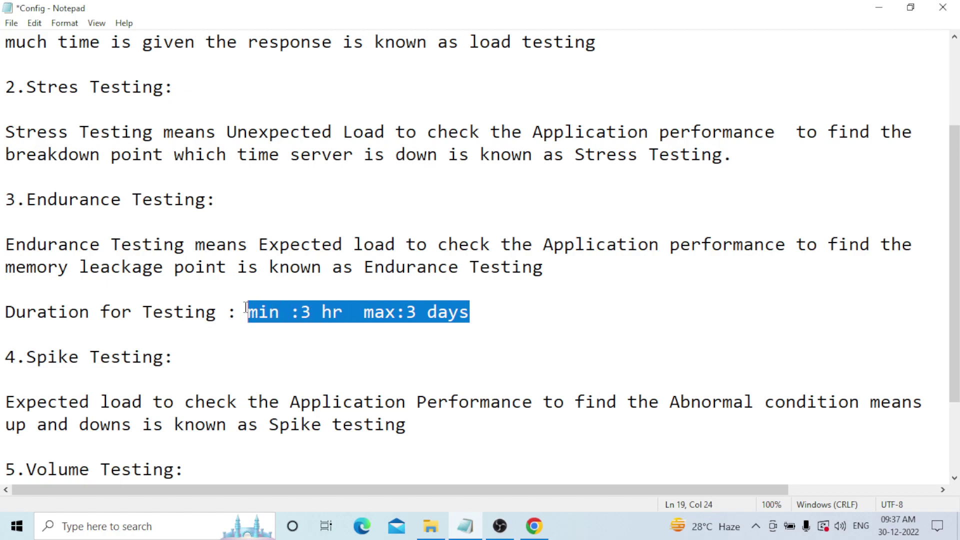
pyautogui.click(245, 310)
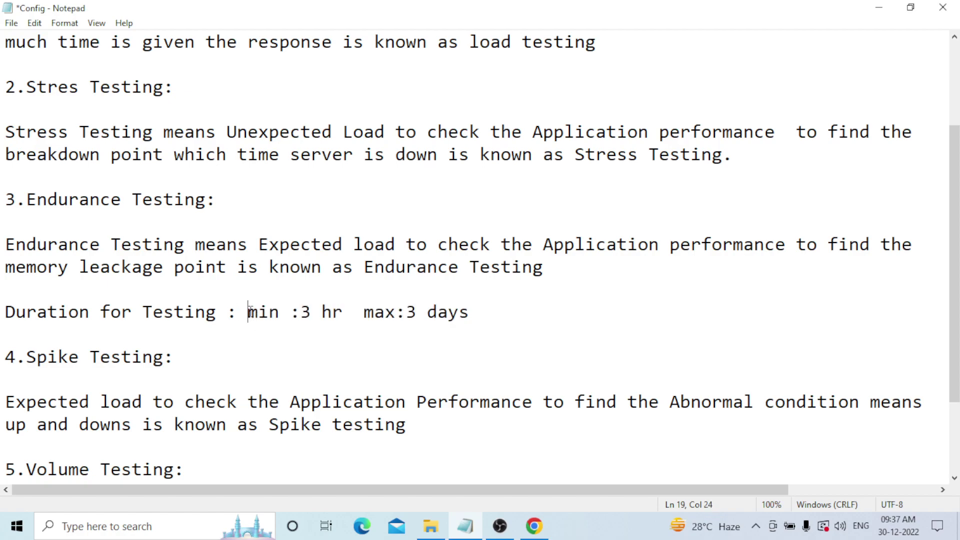
pyautogui.click(477, 313)
pyautogui.moveTo(243, 313); pyautogui.dragTo(472, 311)
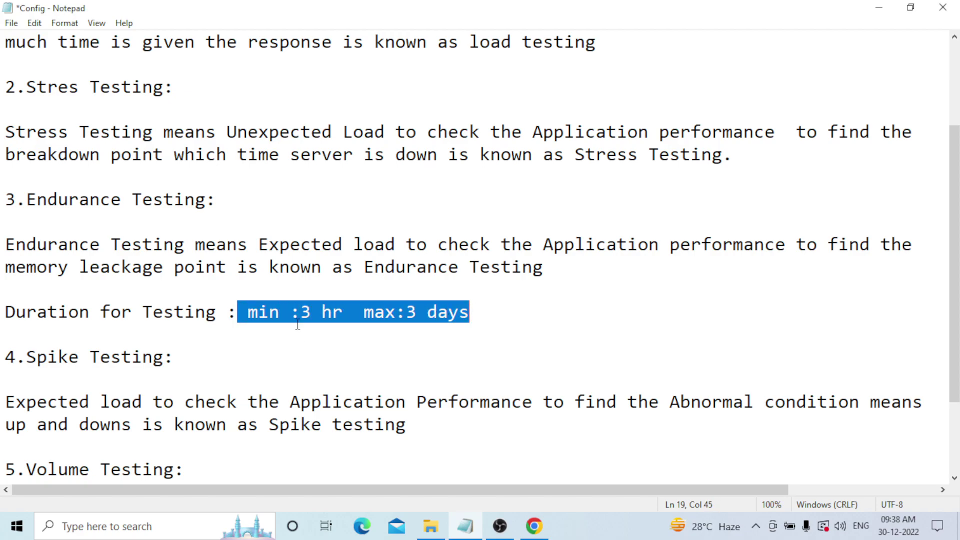
pyautogui.click(302, 309)
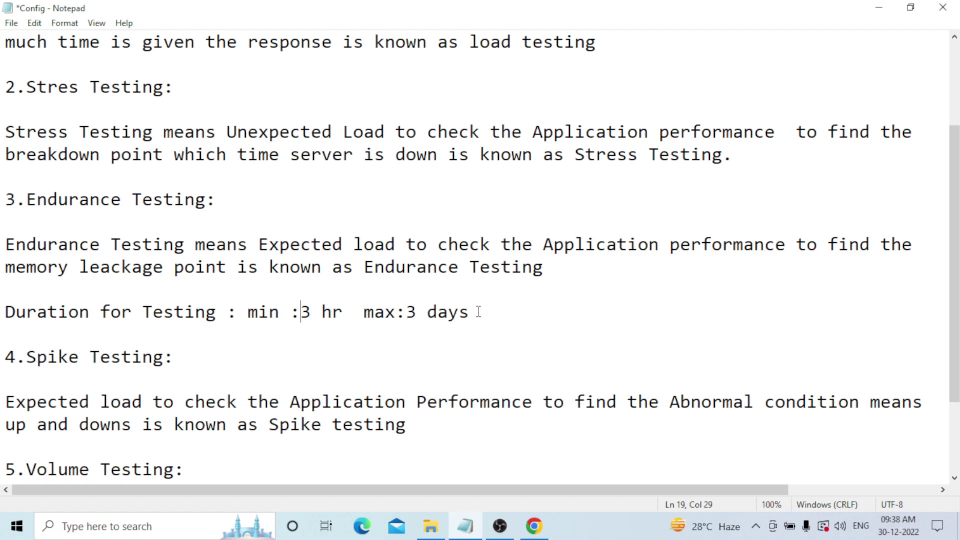
pyautogui.moveTo(473, 312); pyautogui.dragTo(246, 313)
pyautogui.click(260, 328)
pyautogui.click(281, 313)
pyautogui.click(496, 314)
pyautogui.moveTo(5, 269); pyautogui.dragTo(228, 274)
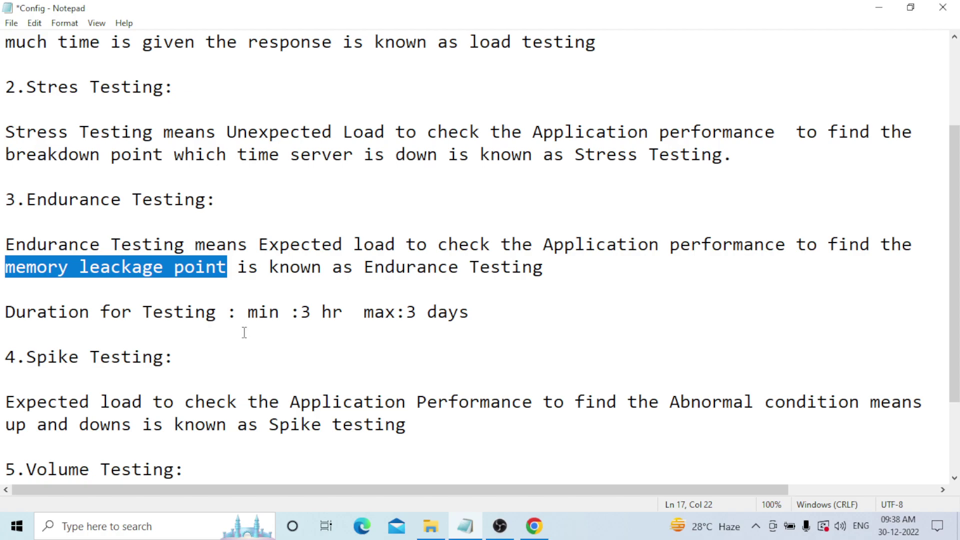
pyautogui.click(232, 291)
# - Insert "Spike testing means " at the start of the Spike Testing definition, reusing the term copied from its end
pyautogui.scroll(-2, 245, 345)
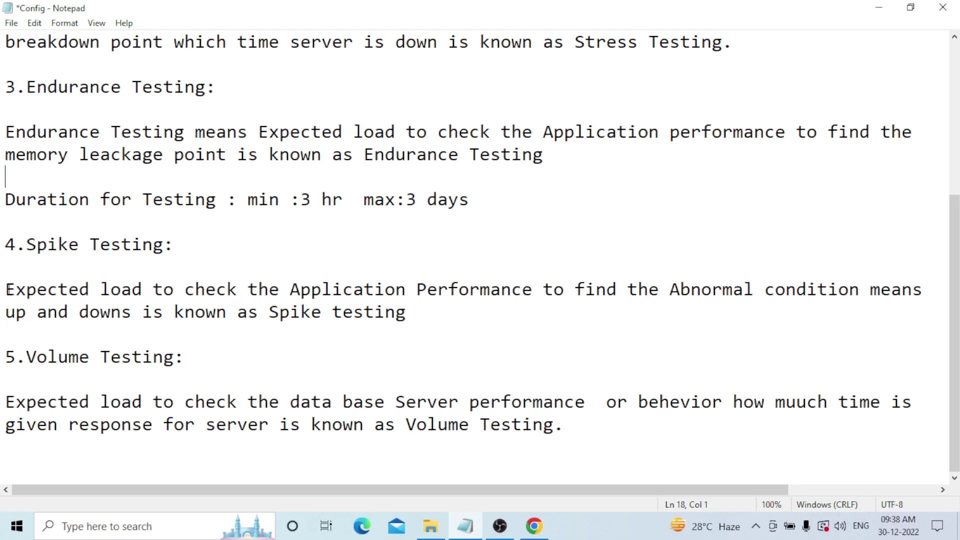
pyautogui.moveTo(270, 311); pyautogui.dragTo(412, 311)
pyautogui.hotkey('ctrl', 'c')
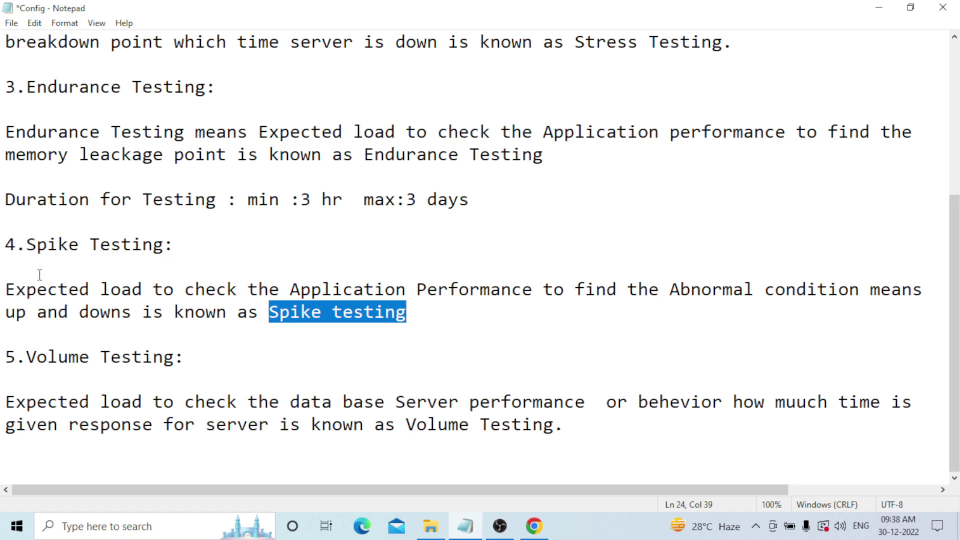
pyautogui.click(7, 289)
pyautogui.hotkey('ctrl', 'v')
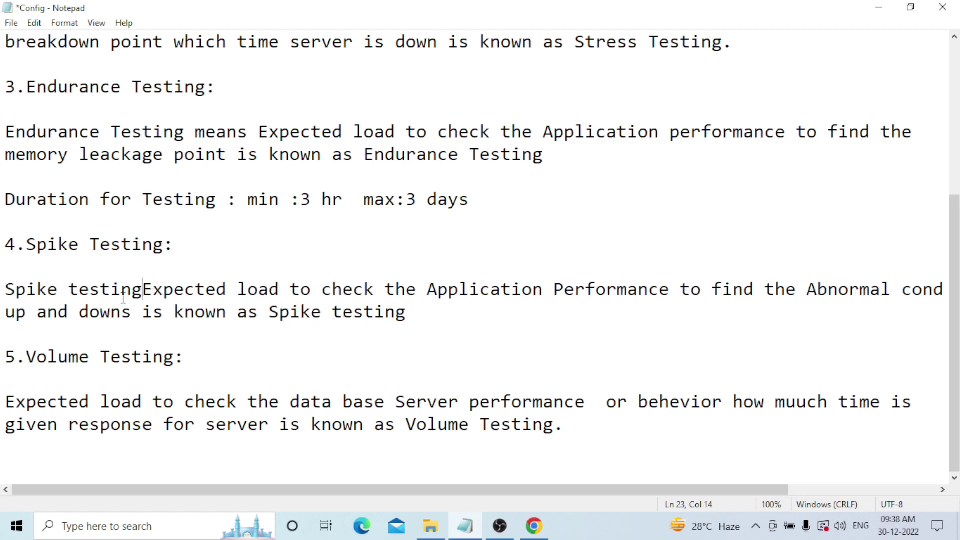
pyautogui.write('means')
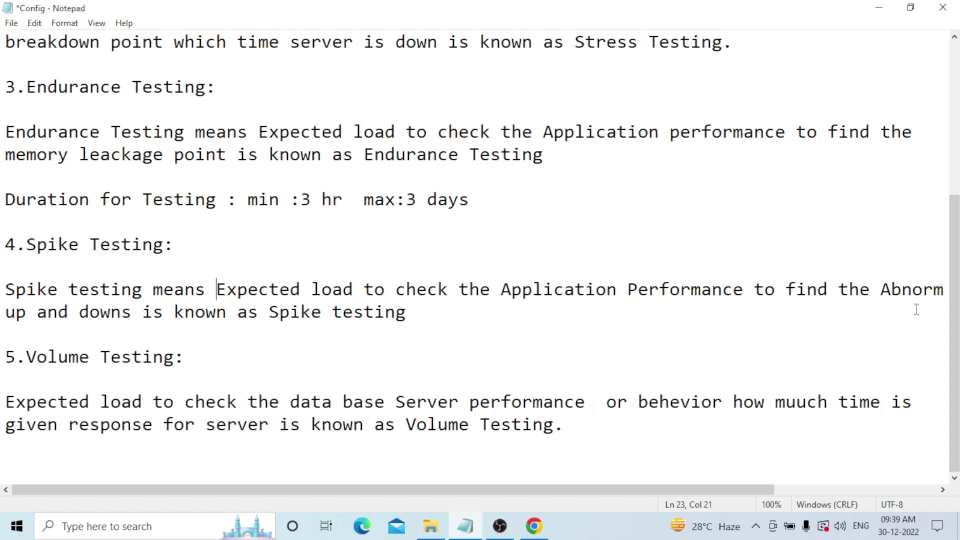
# - Read the full Spike Testing definition and delete the trailing space at its end
pyautogui.moveTo(686, 489); pyautogui.dragTo(849, 493)
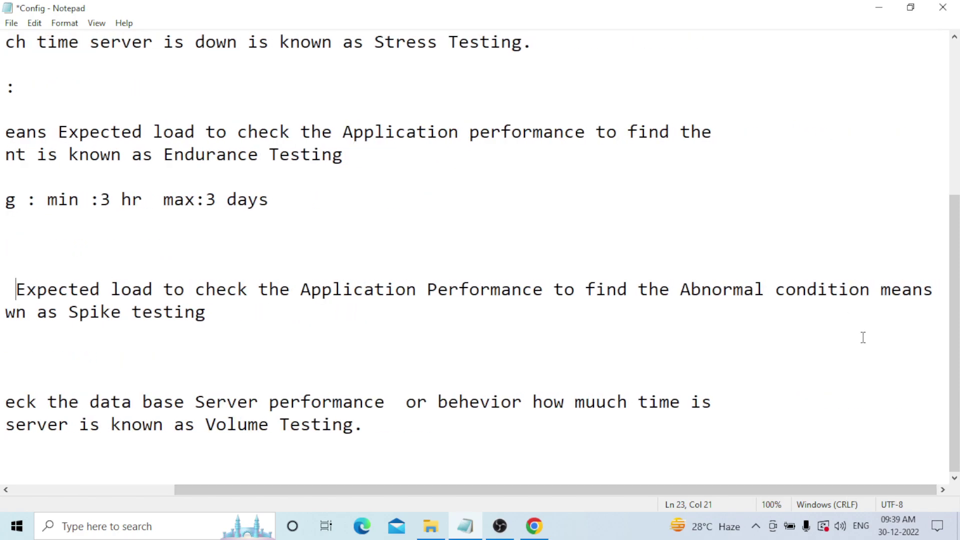
pyautogui.moveTo(668, 488); pyautogui.dragTo(414, 490)
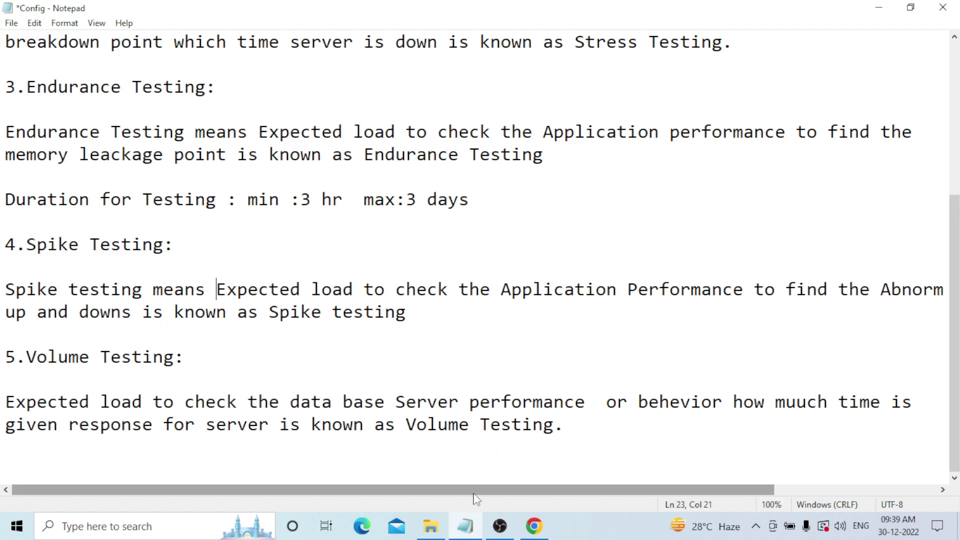
pyautogui.moveTo(458, 487); pyautogui.dragTo(370, 490)
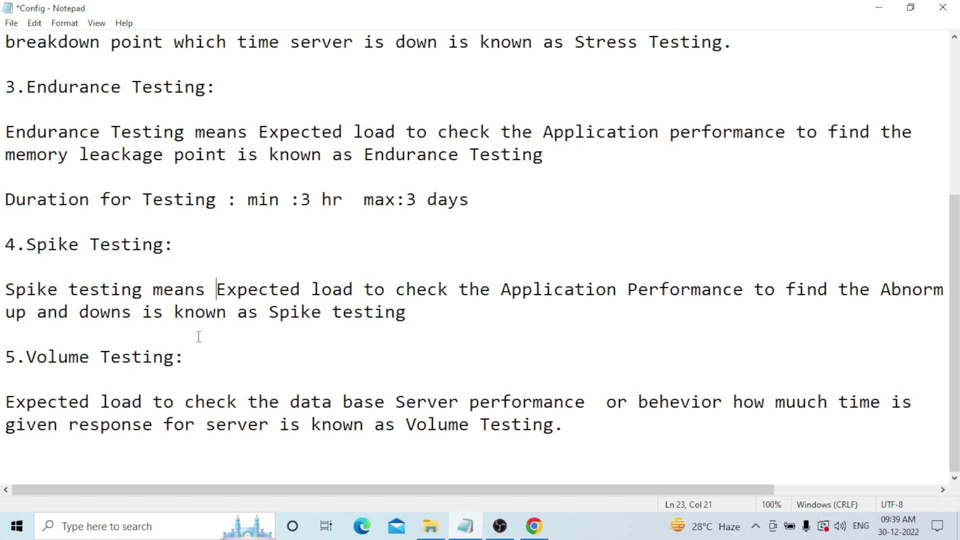
pyautogui.click(408, 317)
pyautogui.moveTo(334, 311); pyautogui.dragTo(406, 312)
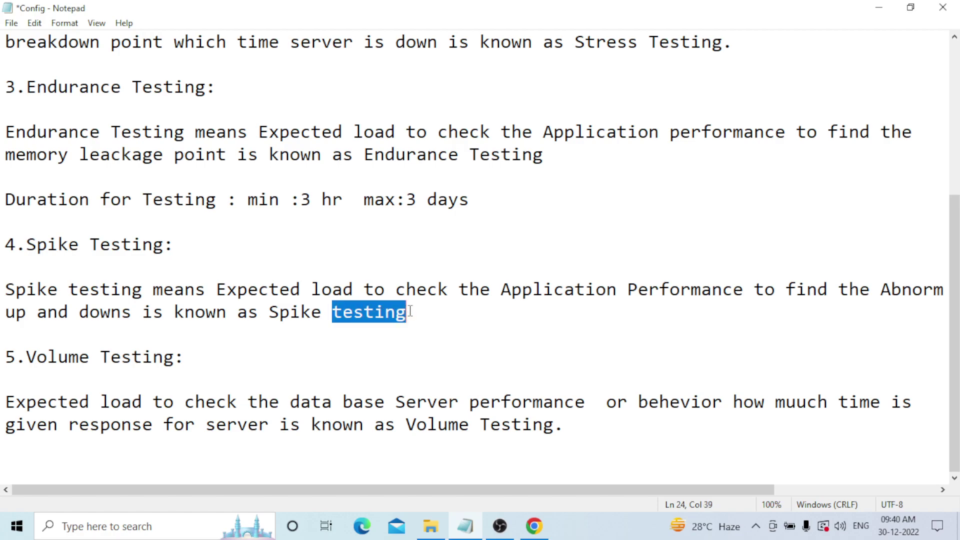
pyautogui.click(413, 312)
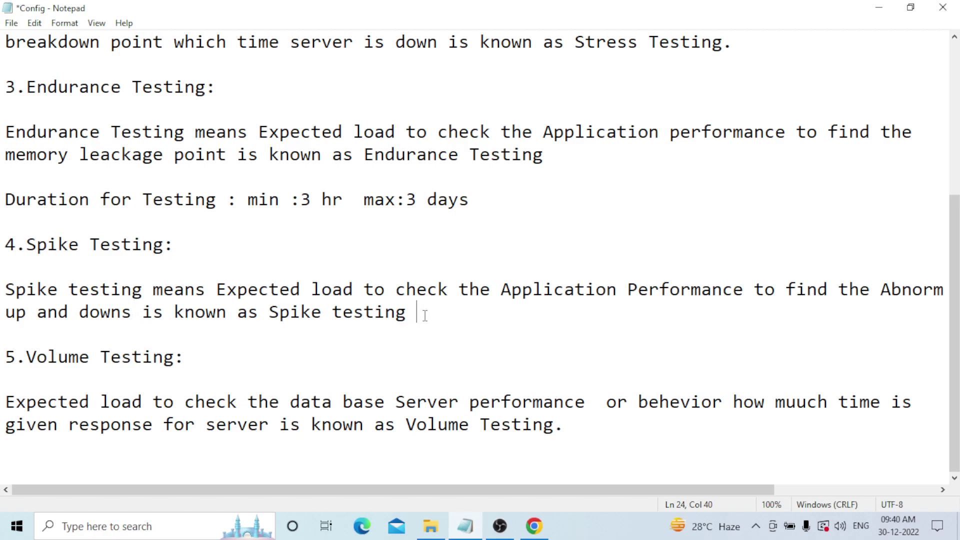
pyautogui.press('BackSpace')
# - Review the five testing type headings from Load Testing to Volume Testing, highlighting each one
pyautogui.moveTo(955, 244); pyautogui.dragTo(929, 260)
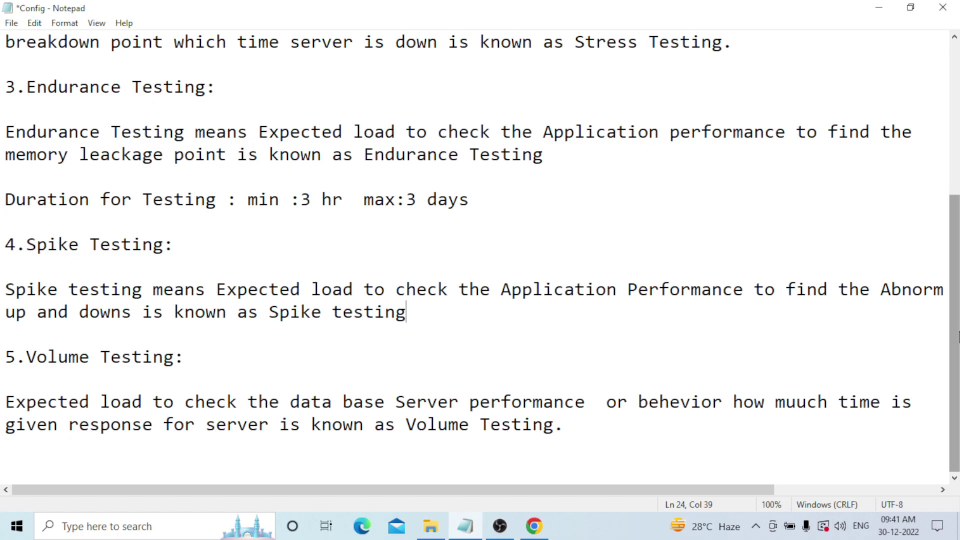
pyautogui.moveTo(959, 332); pyautogui.dragTo(952, 175)
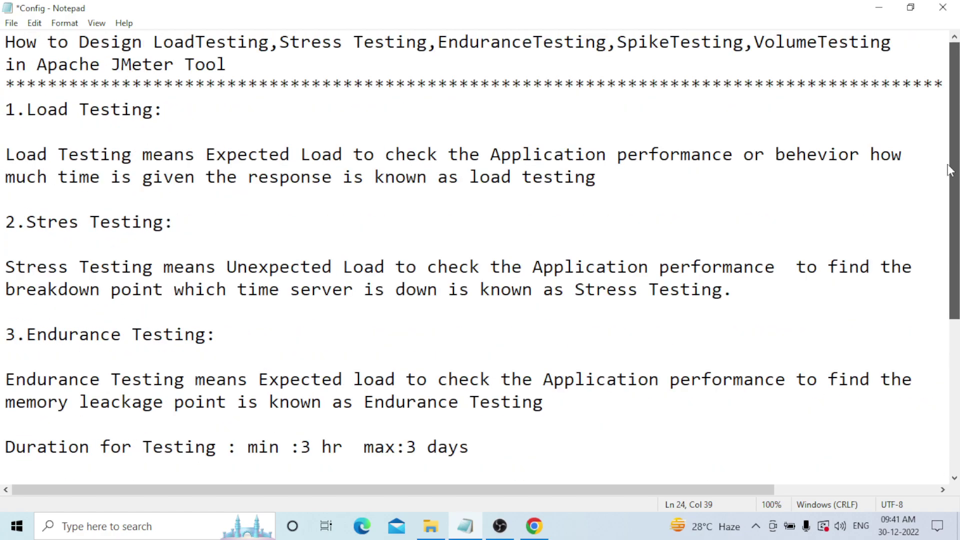
pyautogui.click(166, 110)
pyautogui.moveTo(166, 111); pyautogui.dragTo(27, 111)
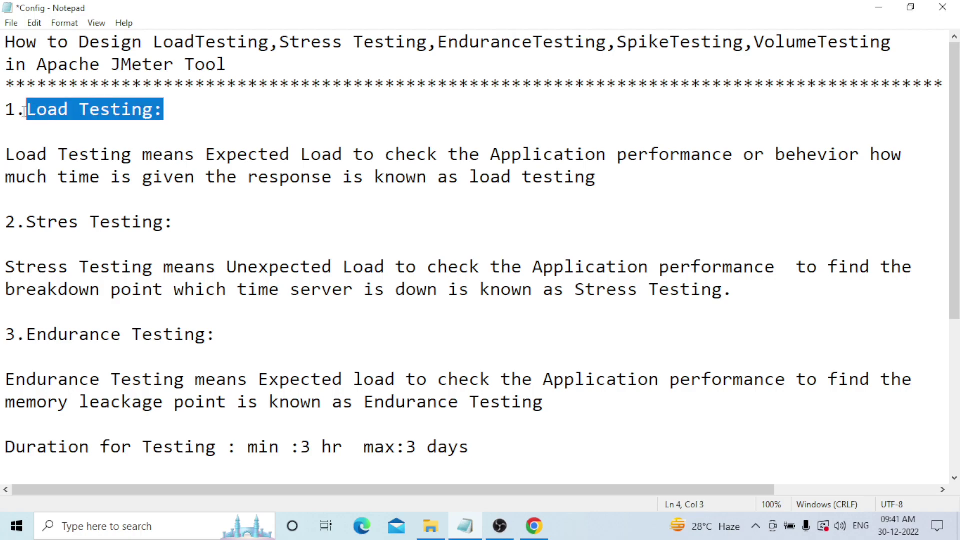
pyautogui.moveTo(175, 222); pyautogui.dragTo(26, 226)
pyautogui.moveTo(214, 335); pyautogui.dragTo(26, 335)
pyautogui.moveTo(954, 105); pyautogui.dragTo(952, 264)
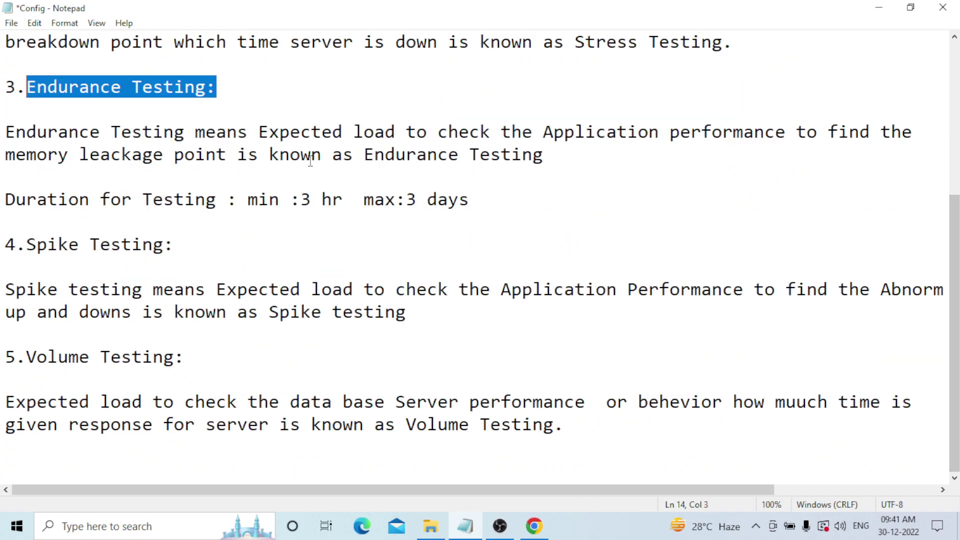
pyautogui.moveTo(176, 245); pyautogui.dragTo(37, 247)
pyautogui.moveTo(181, 359); pyautogui.dragTo(27, 357)
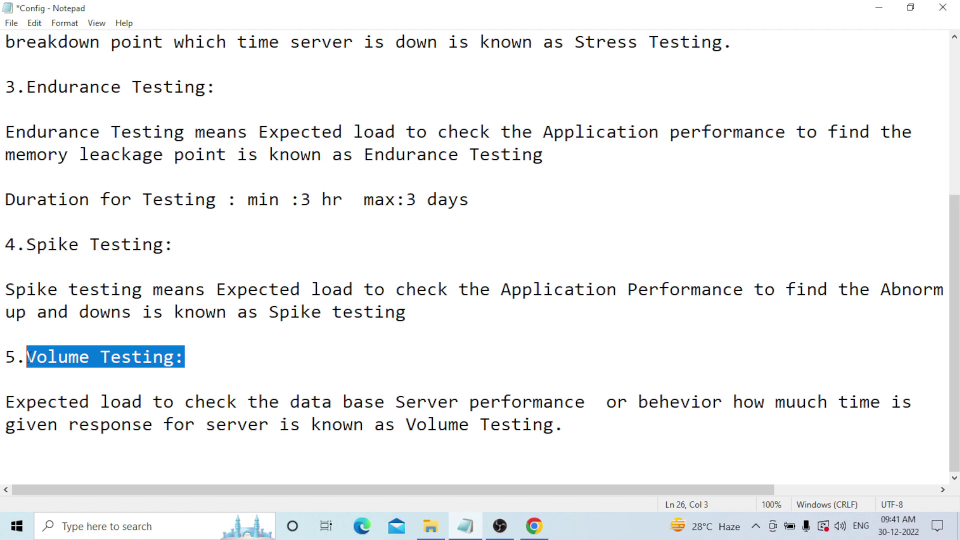
pyautogui.click(193, 359)
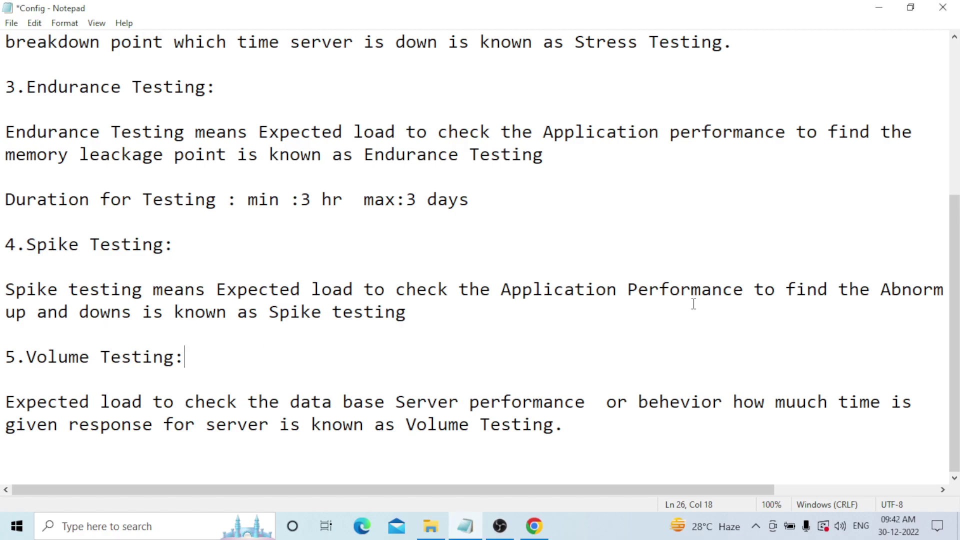
pyautogui.scroll(4, 946, 150)
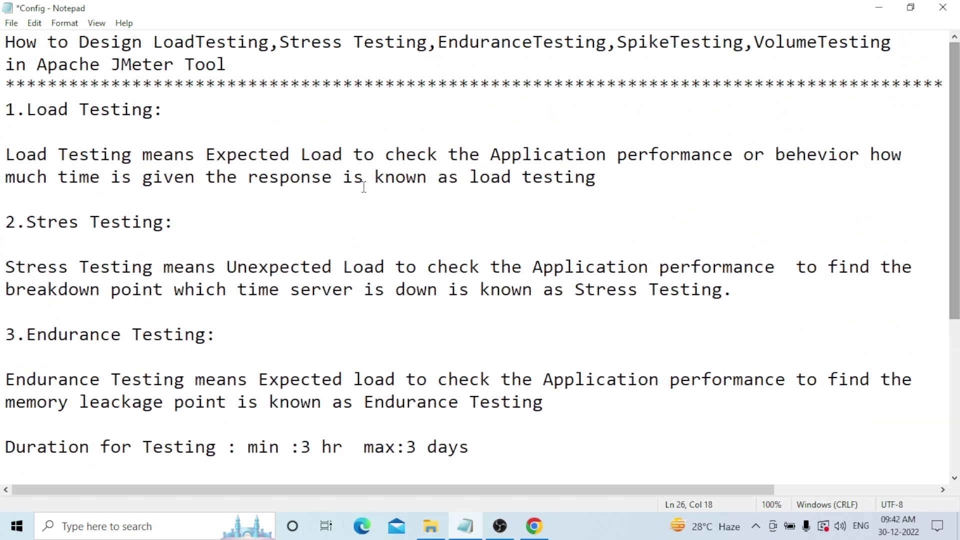
# - Review the Load Testing heading and the remaining testing type definitions through Volume Testing in the notes
pyautogui.click(172, 103)
pyautogui.press('Down')
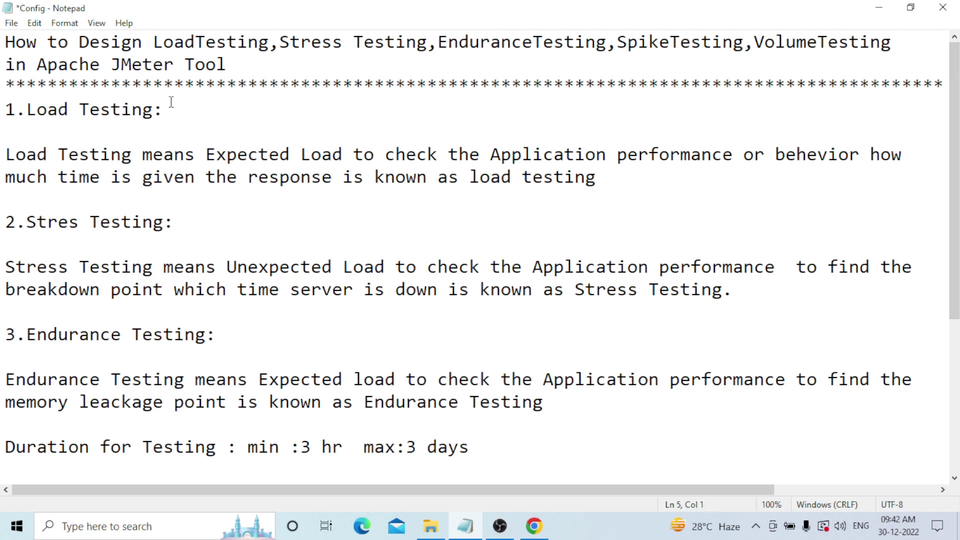
pyautogui.moveTo(165, 110); pyautogui.dragTo(2, 114)
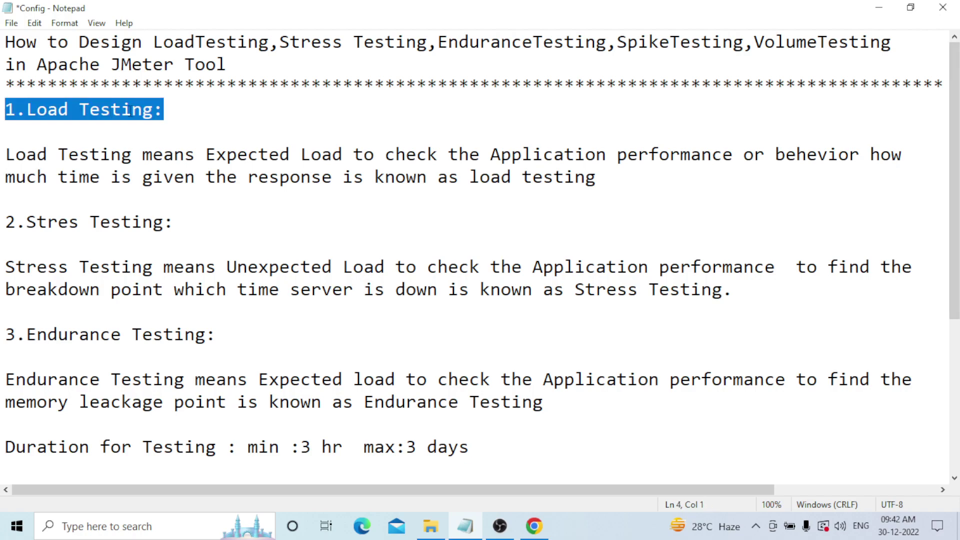
pyautogui.click(175, 110)
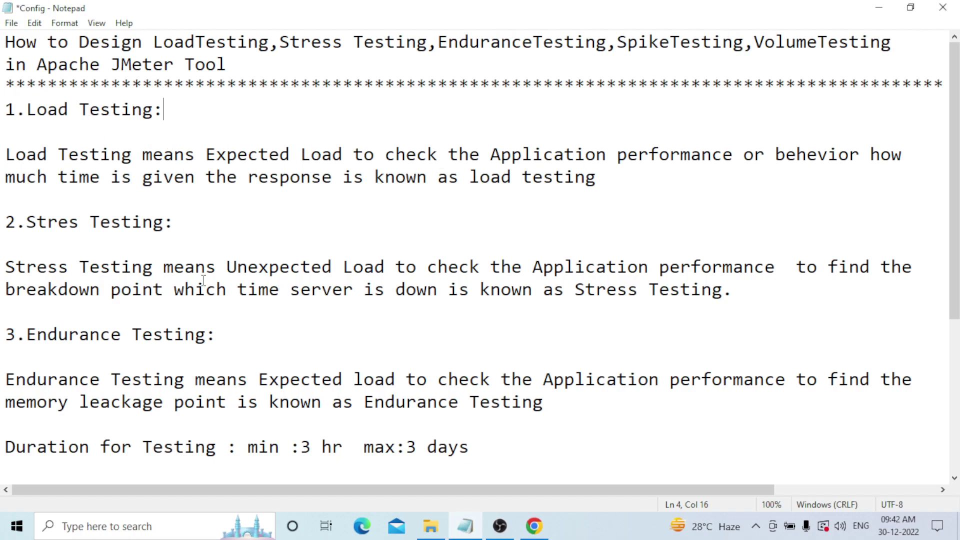
pyautogui.scroll(-2, 205, 317)
pyautogui.scroll(-2, 187, 338)
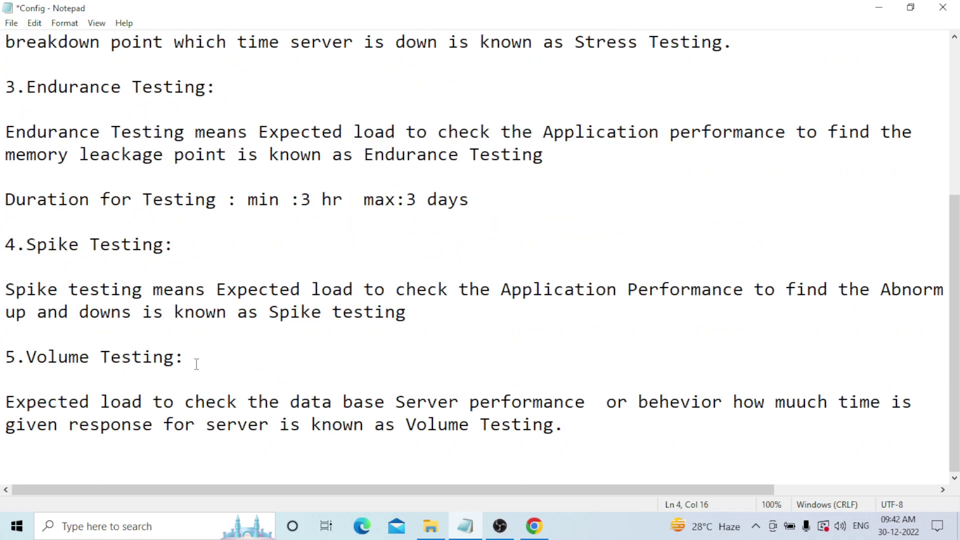
pyautogui.scroll(2, 196, 364)
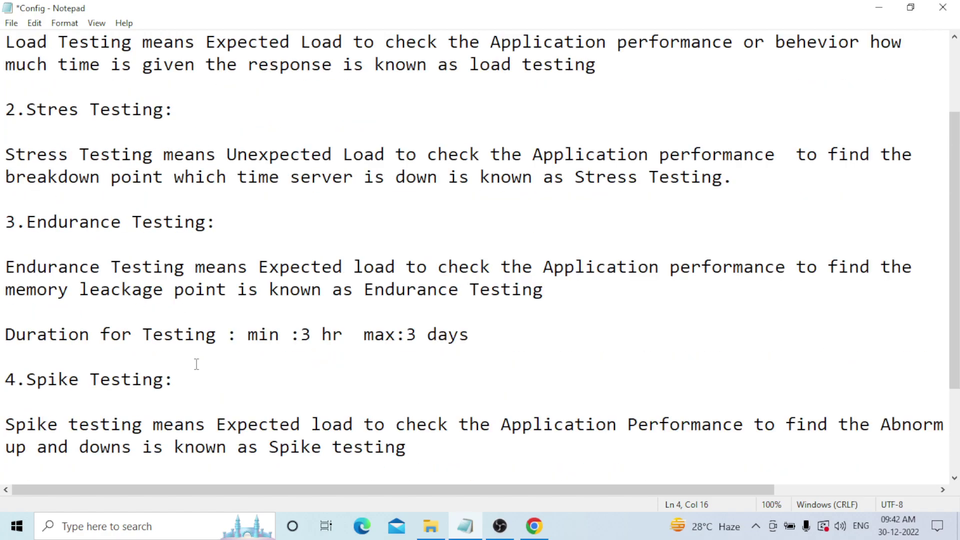
pyautogui.scroll(2, 197, 365)
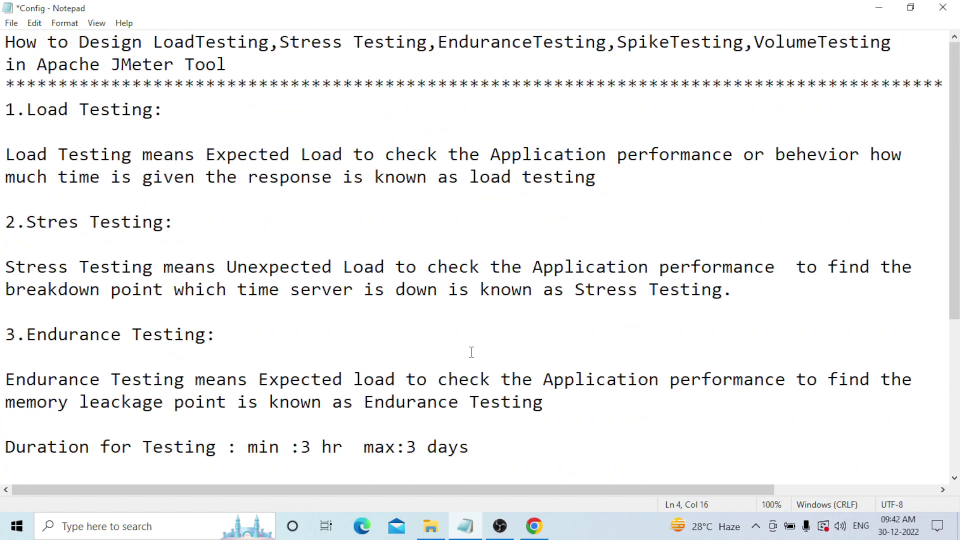
# - Minimize the notes and open Local Disk (E:) in a maximized File Explorer window
pyautogui.moveTo(431, 527)
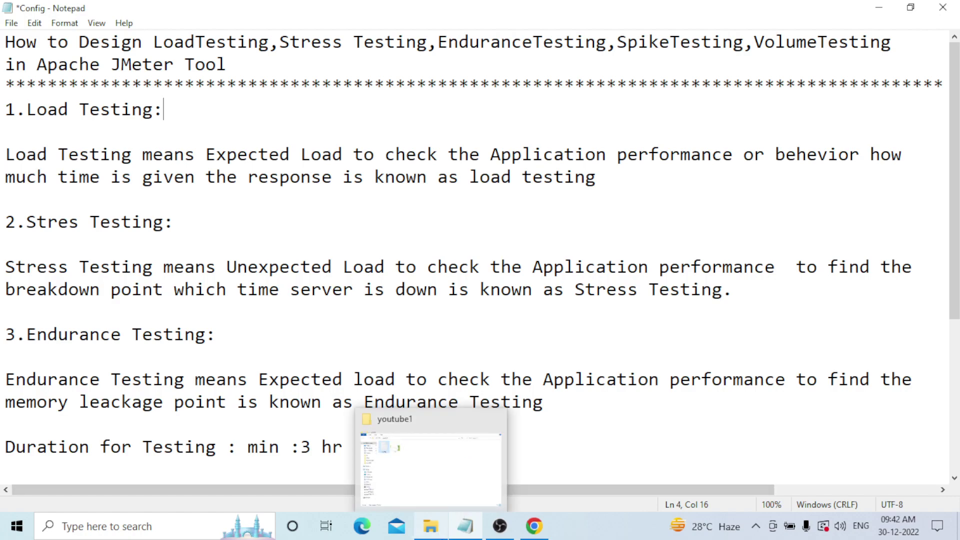
pyautogui.click(882, 12)
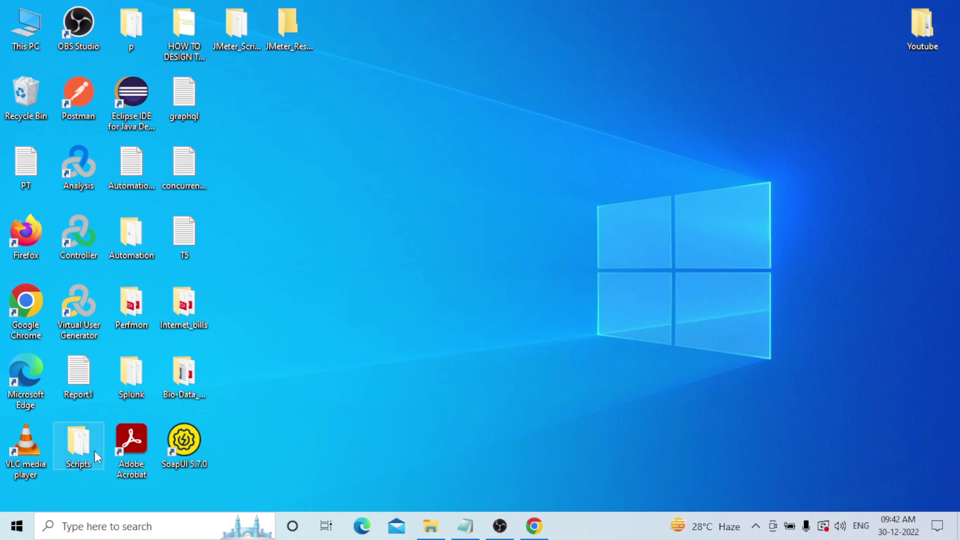
pyautogui.doubleClick(195, 28)
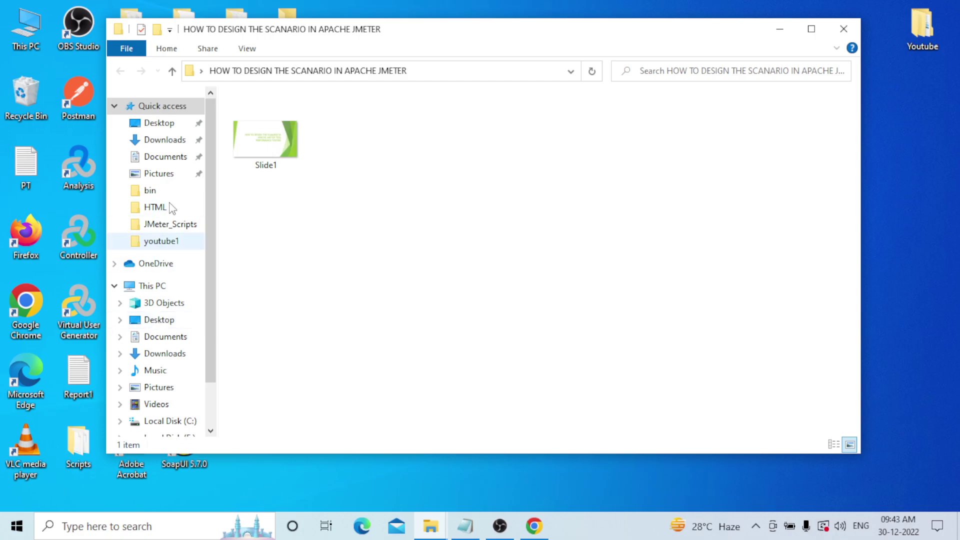
pyautogui.click(172, 123)
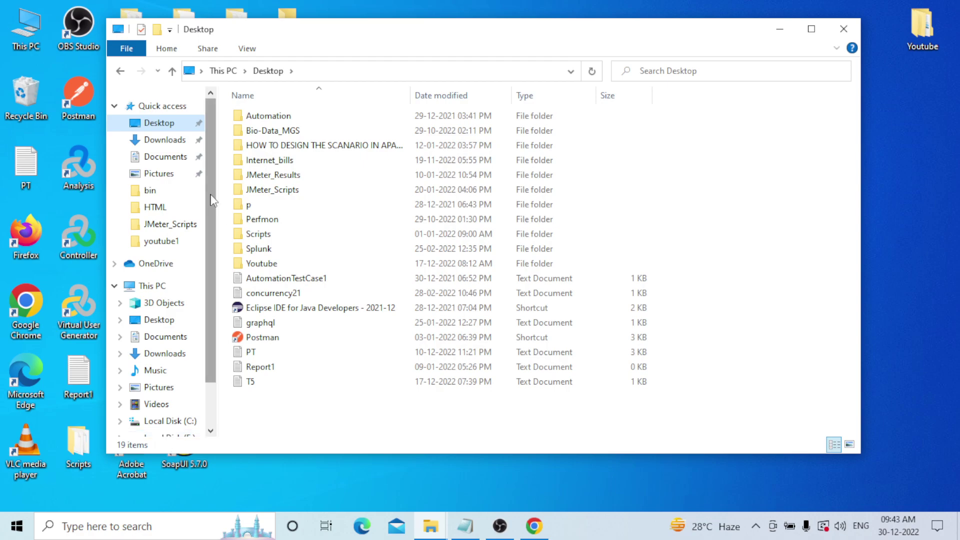
pyautogui.scroll(-2, 208, 191)
pyautogui.click(182, 380)
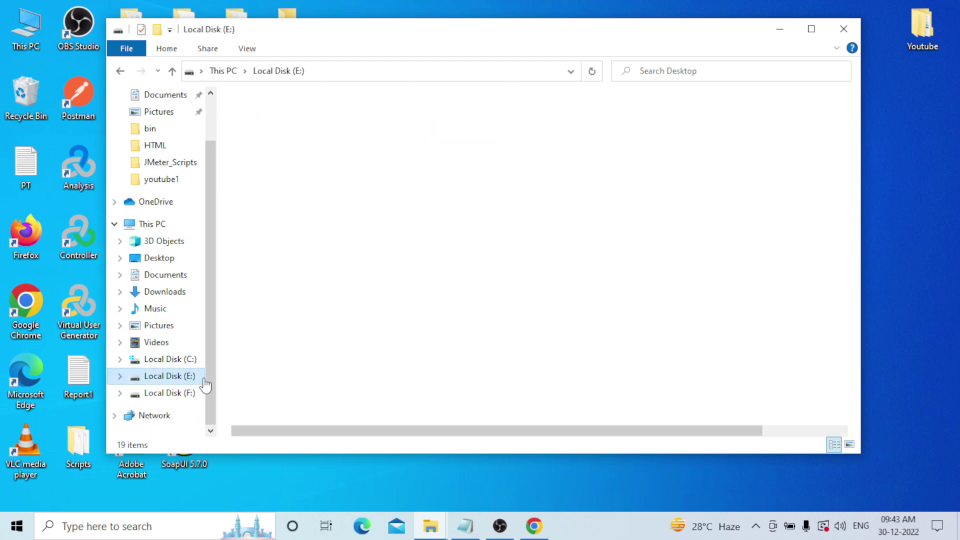
pyautogui.click(823, 26)
# - Open the bin folder inside apache-jmeter-5.4.1 and launch the ApacheJMeter executable jar
pyautogui.click(214, 93)
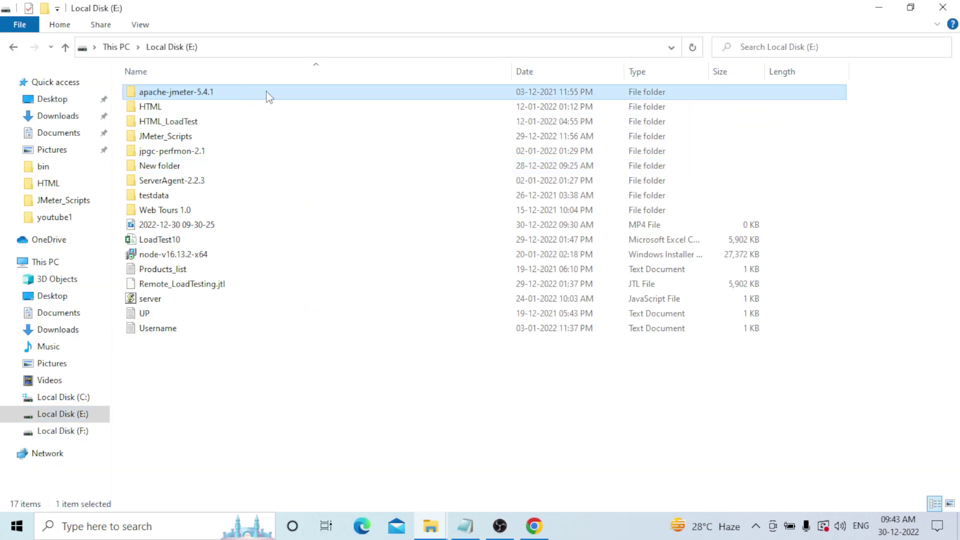
pyautogui.doubleClick(266, 93)
pyautogui.doubleClick(221, 94)
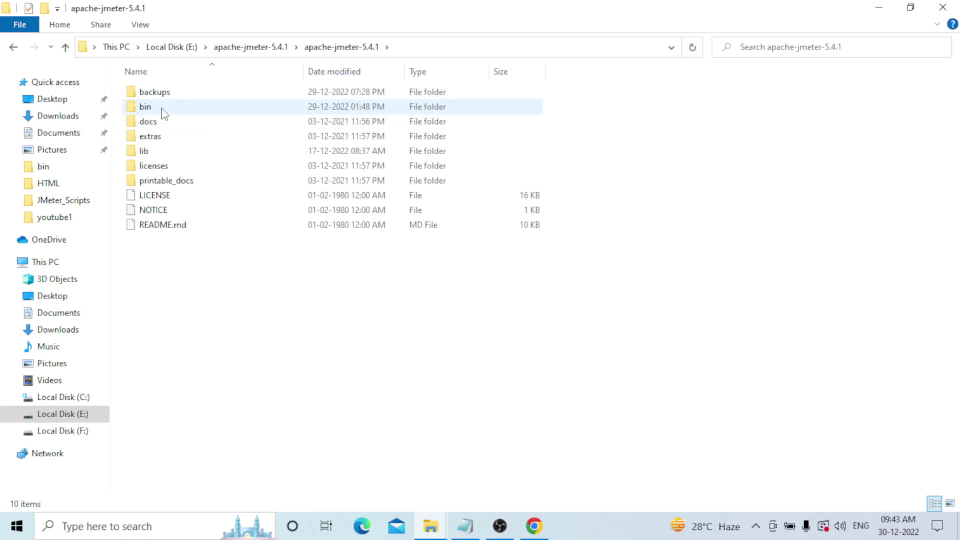
pyautogui.doubleClick(145, 107)
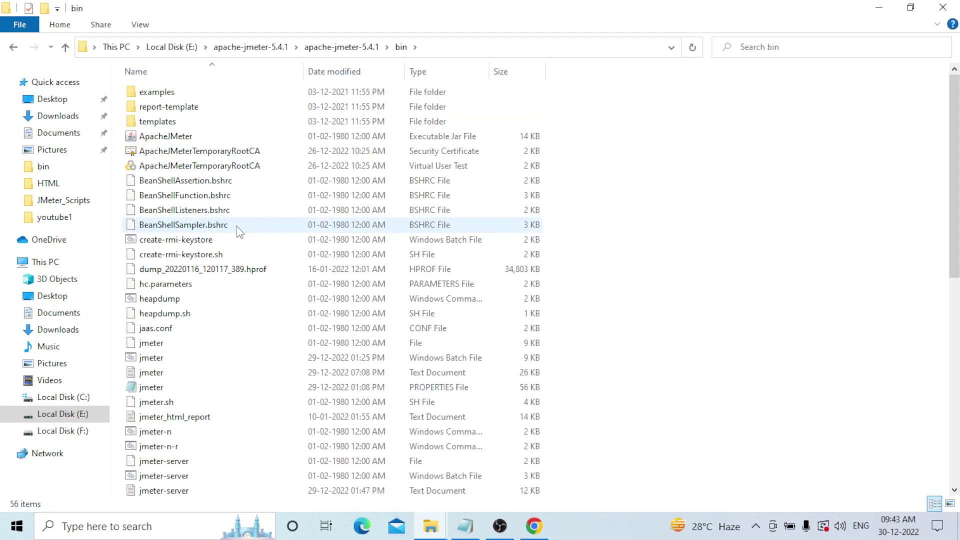
pyautogui.doubleClick(165, 136)
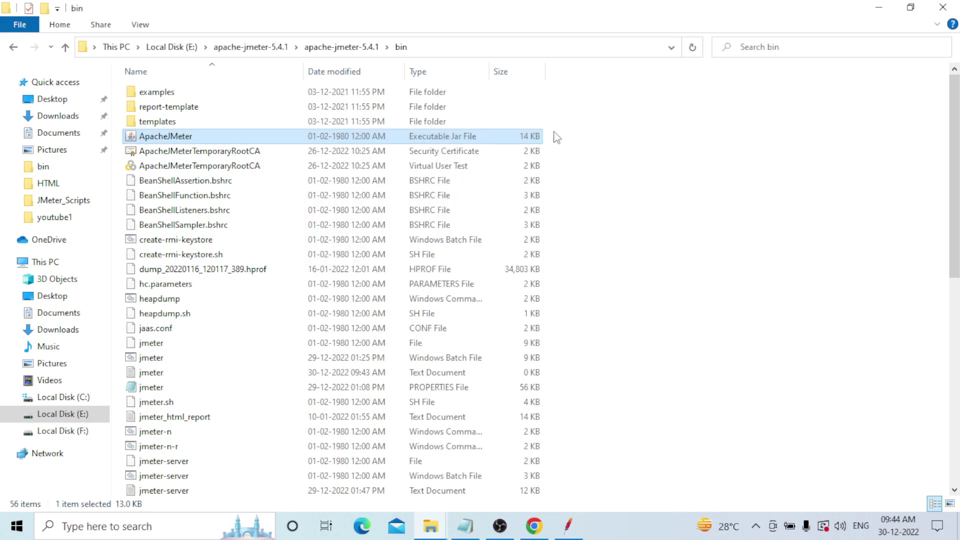
pyautogui.moveTo(576, 533)
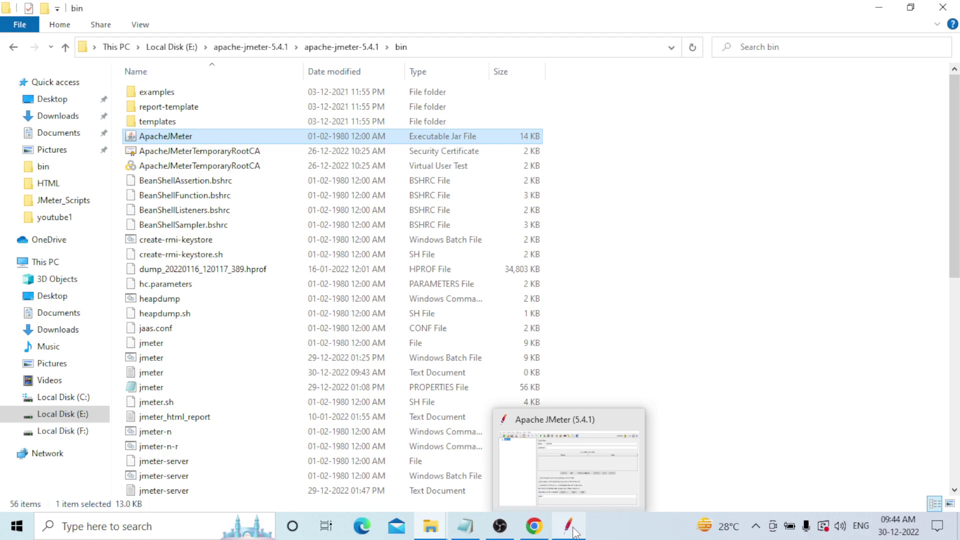
# - Switch to Apache JMeter and open PerformanceTestingTypes.jmx from the JMeter_Scripts folder
pyautogui.click(575, 532)
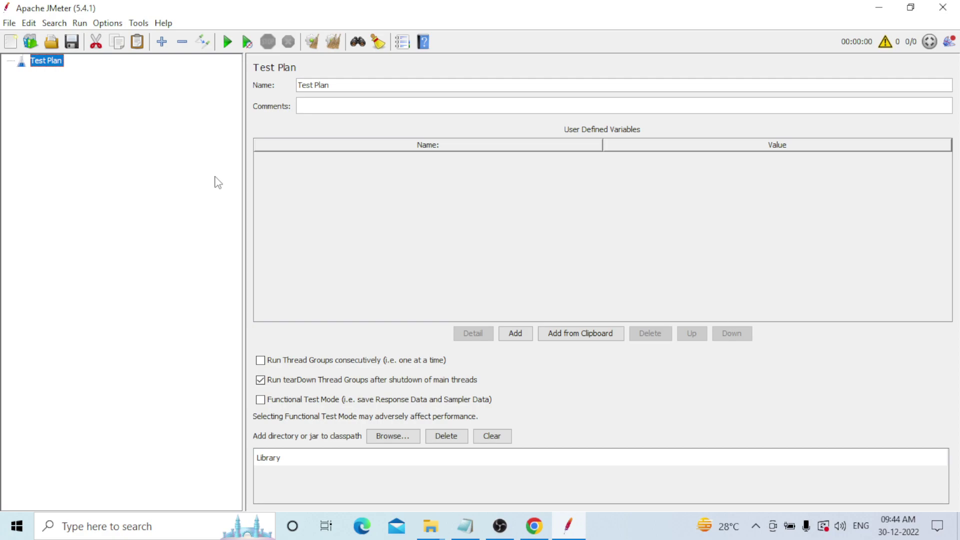
pyautogui.hotkey('ctrl', 'o')
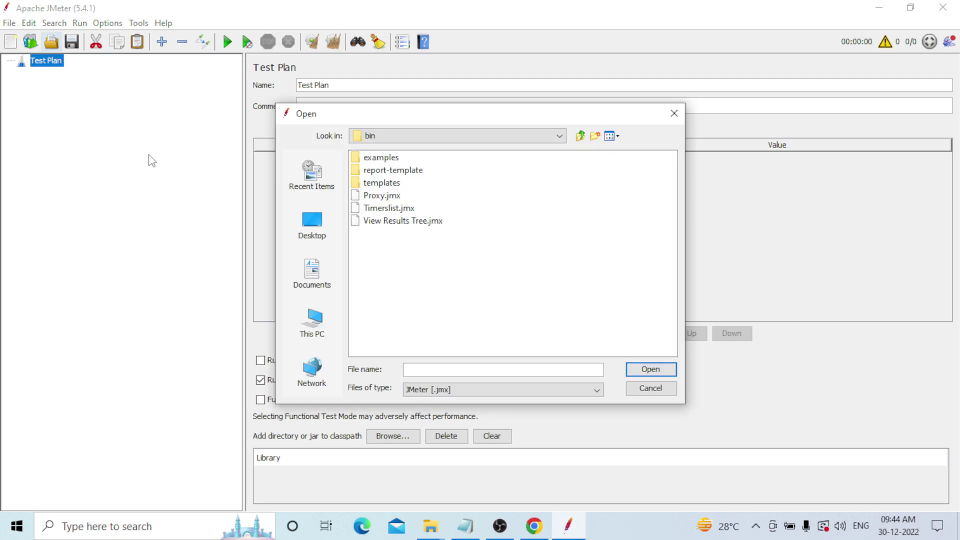
pyautogui.click(556, 135)
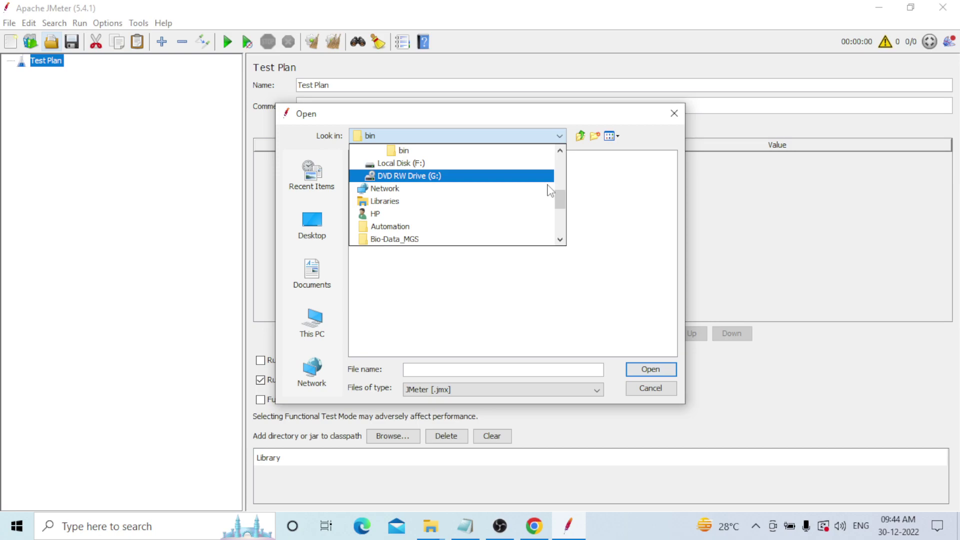
pyautogui.click(412, 239)
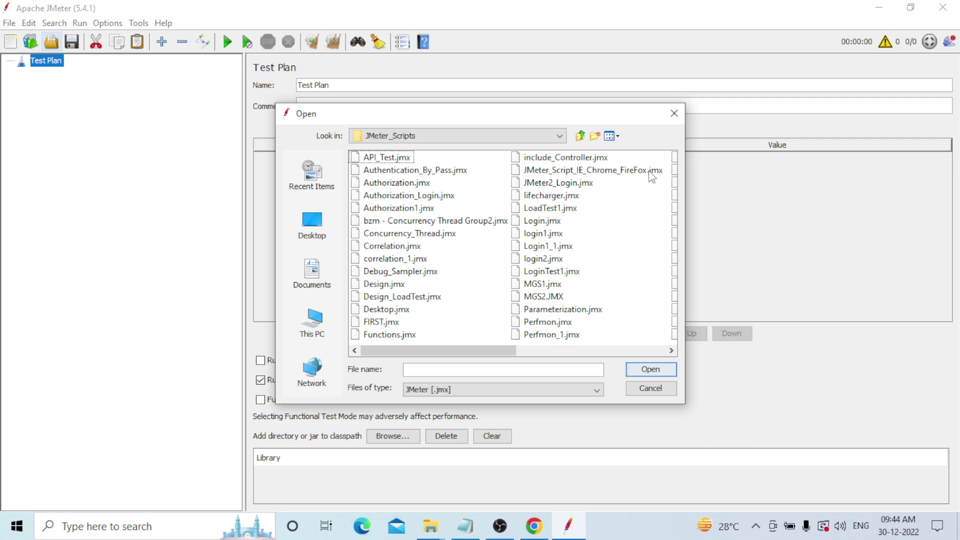
pyautogui.hscroll(5, 426, 352)
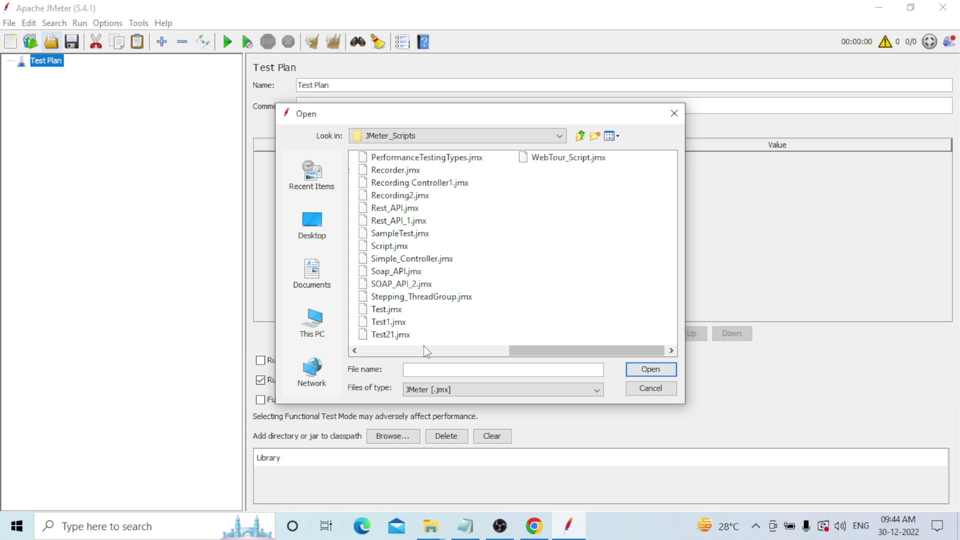
pyautogui.doubleClick(435, 158)
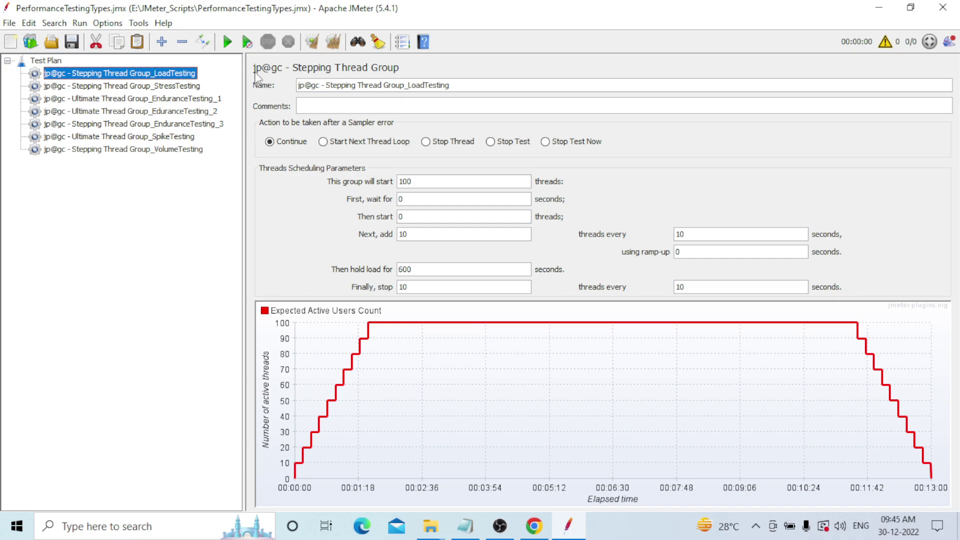
# - Examine the EnduranceTesting_1 Ultimate Thread Group and the thread group types that can be added to the Test Plan
pyautogui.click(80, 99)
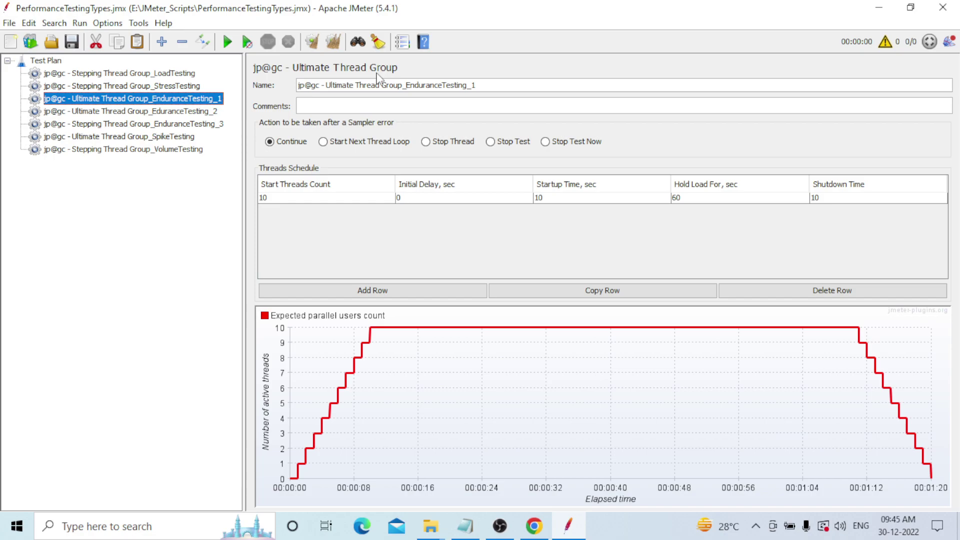
pyautogui.click(46, 60)
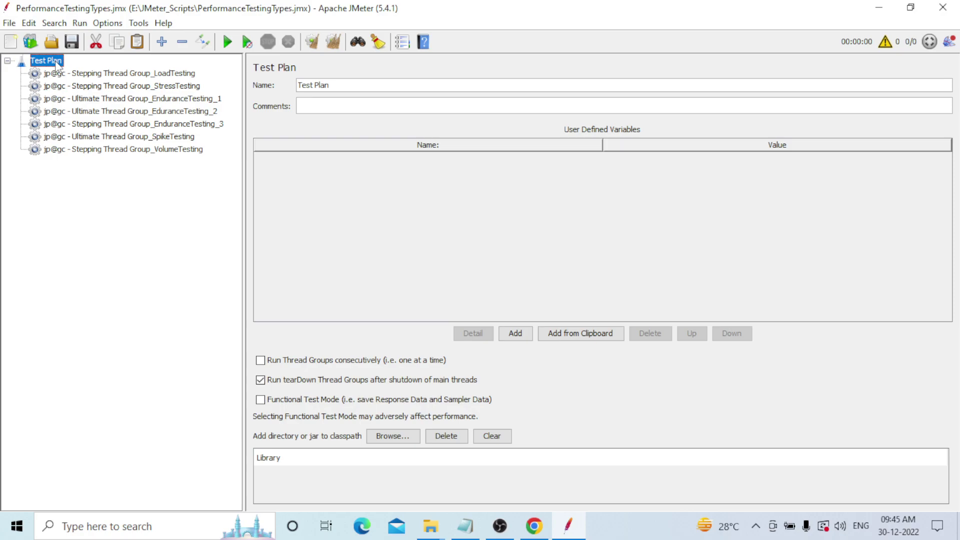
pyautogui.rightClick(58, 65)
pyautogui.moveTo(117, 75)
pyautogui.moveTo(274, 73)
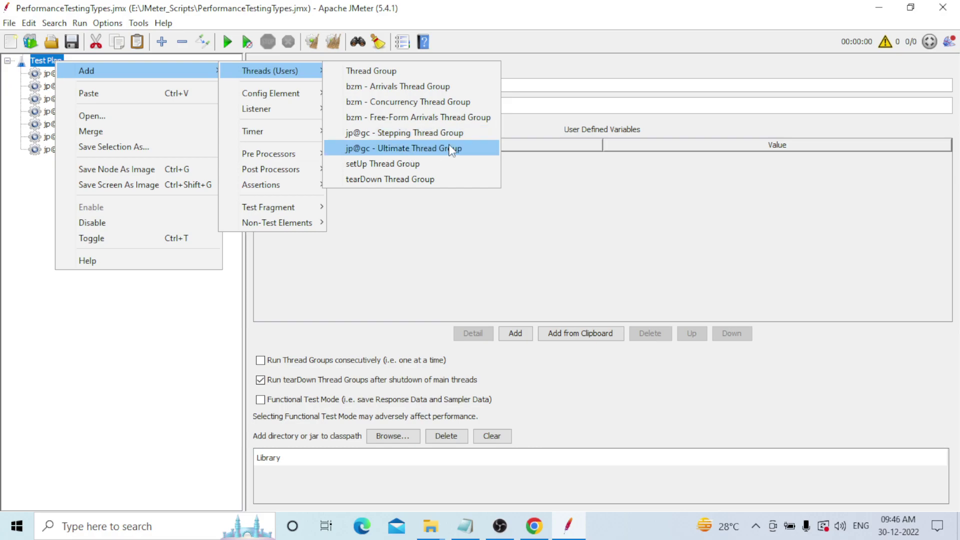
pyautogui.click(497, 6)
# - Switch to Chrome, search for "download jmeter plugin manager" and view the Plugins Manager instructions on jmeter-plugins.org
pyautogui.moveTo(534, 533)
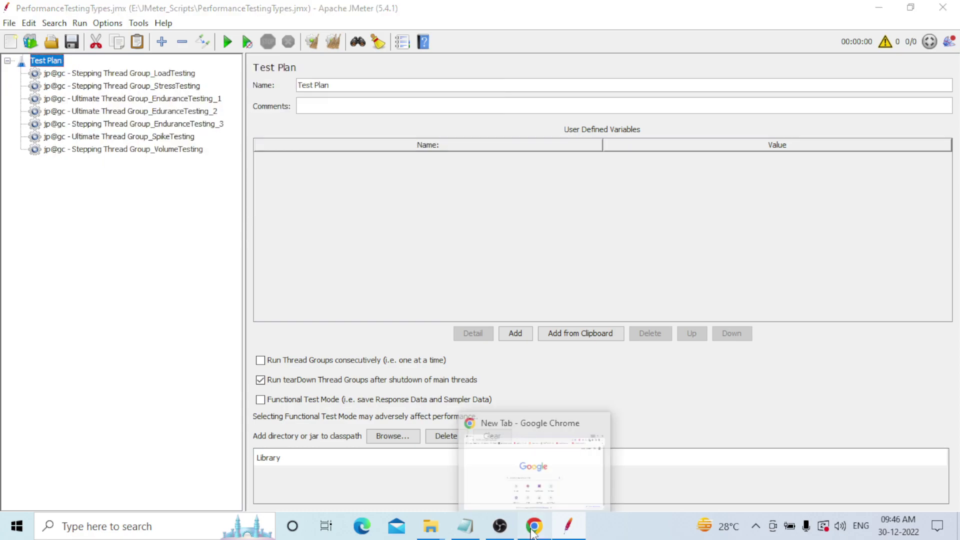
pyautogui.click(534, 531)
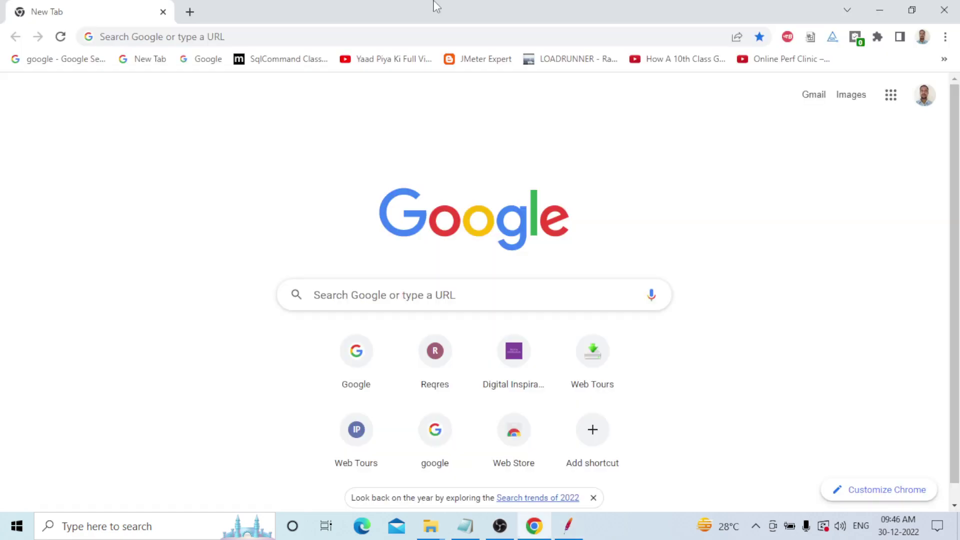
pyautogui.click(398, 300)
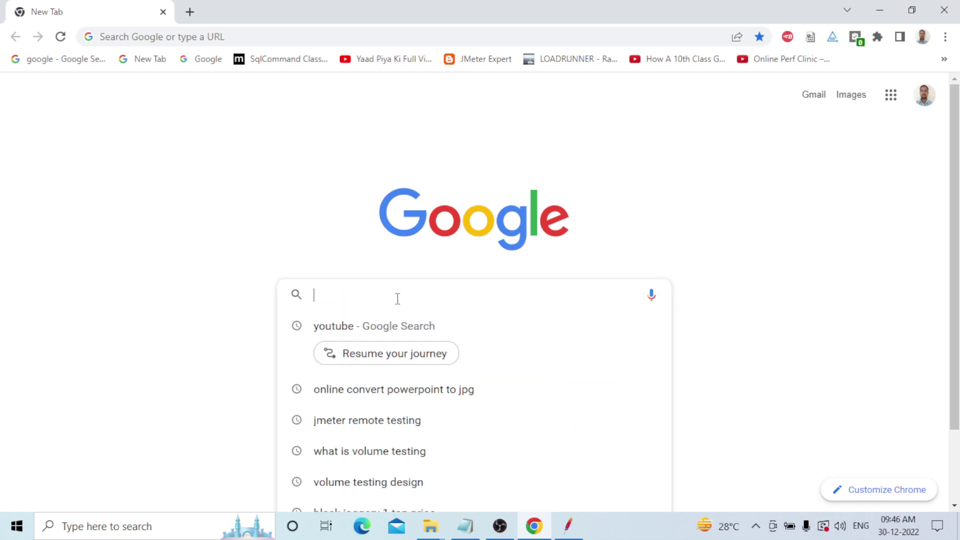
pyautogui.write('download ')
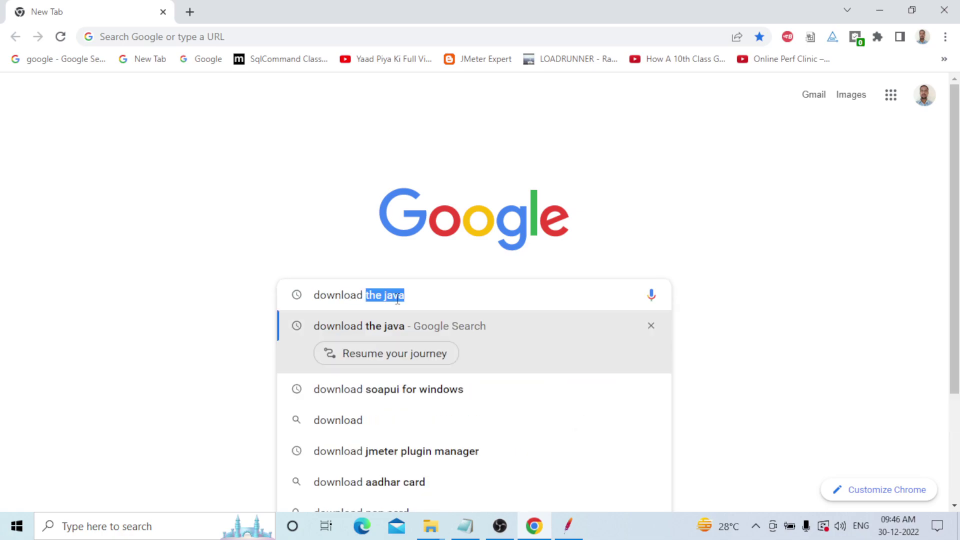
pyautogui.write('jmeter')
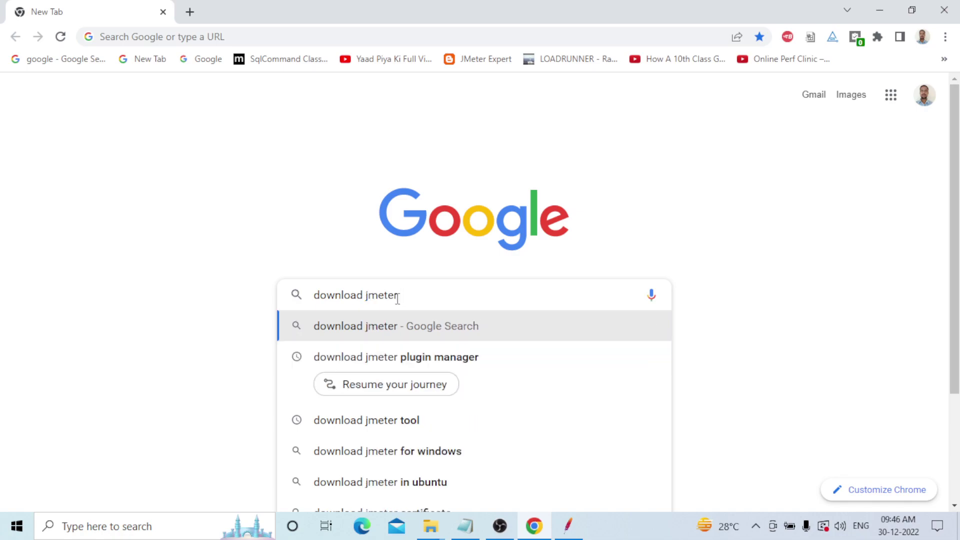
pyautogui.press('Down')
pyautogui.press('Return')
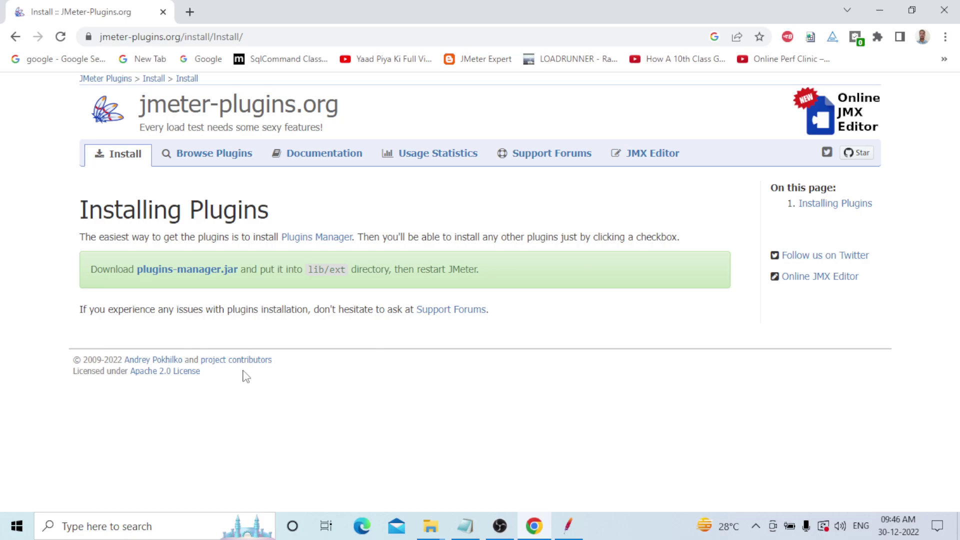
pyautogui.click(309, 241)
pyautogui.scroll(-4, 429, 301)
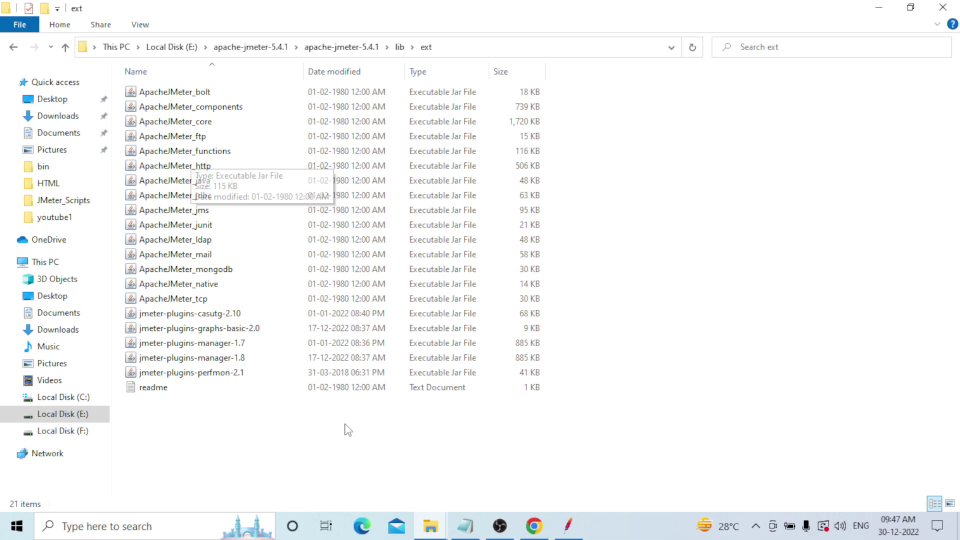
# - Locate the jmeter-plugins-manager-1.8 jar in JMeter's lib\ext folder, then return to Local Disk (E:)
pyautogui.click(248, 359)
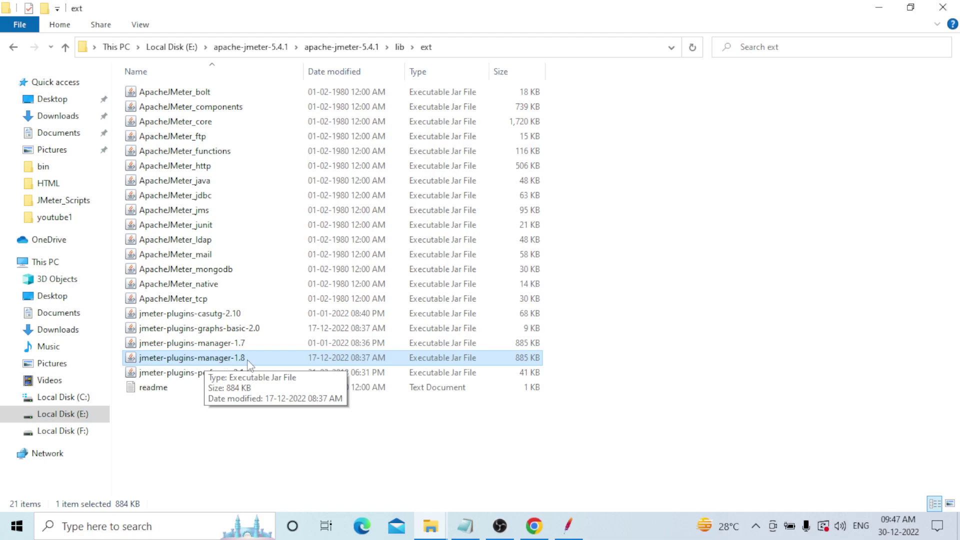
pyautogui.click(171, 47)
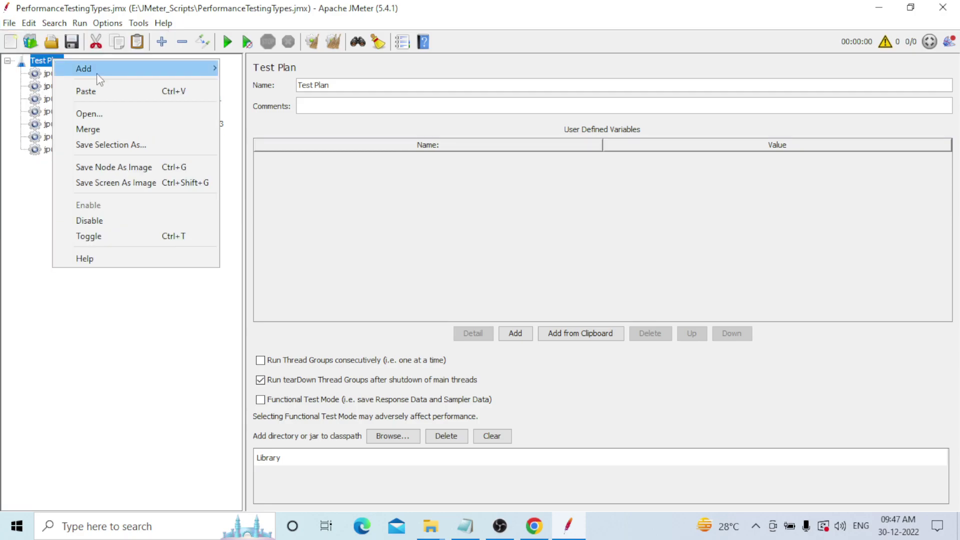
# - Examine the thread group types available for the Test Plan and the scheduling parameters of the LoadTesting Stepping Thread Group
pyautogui.moveTo(97, 73)
pyautogui.moveTo(256, 62)
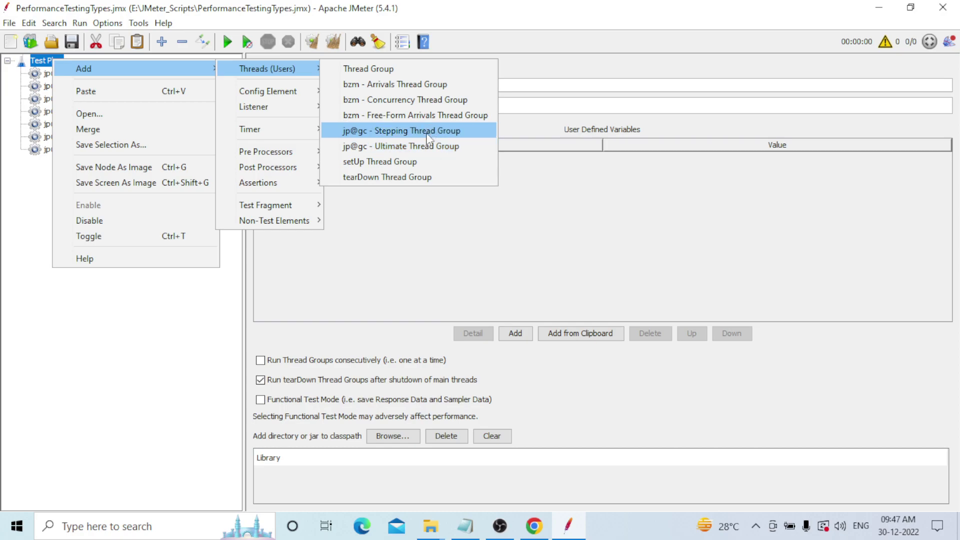
pyautogui.click(190, 319)
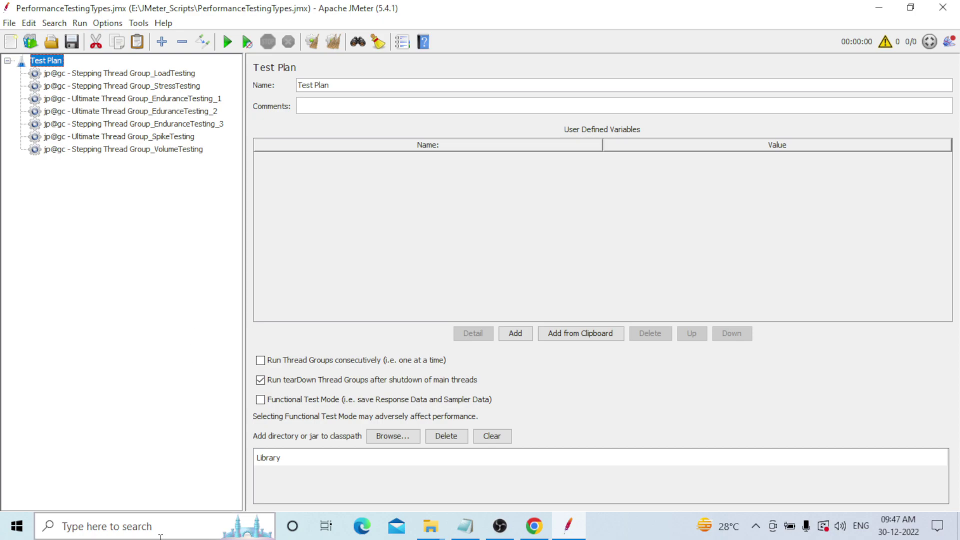
pyautogui.click(171, 73)
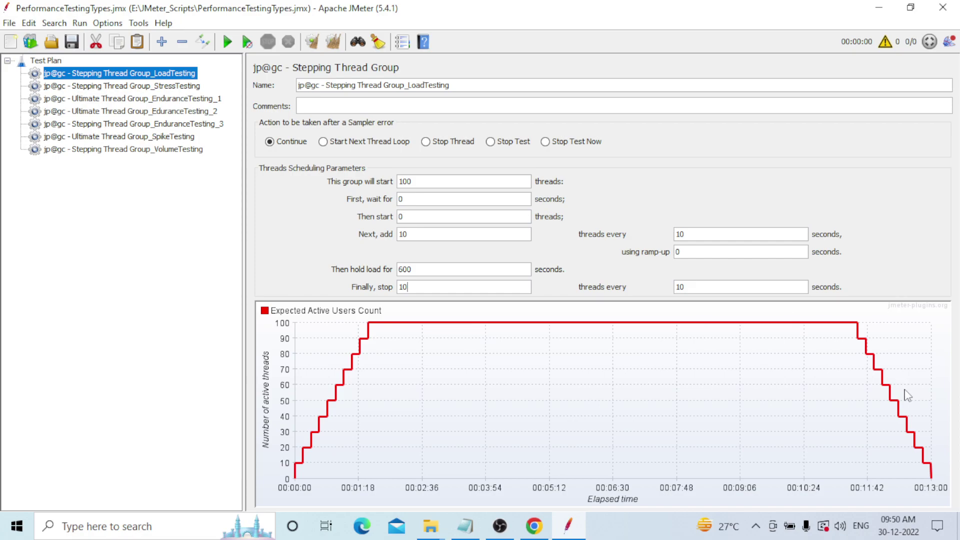
# - Add a standard Thread Group to the Test Plan
pyautogui.click(49, 61)
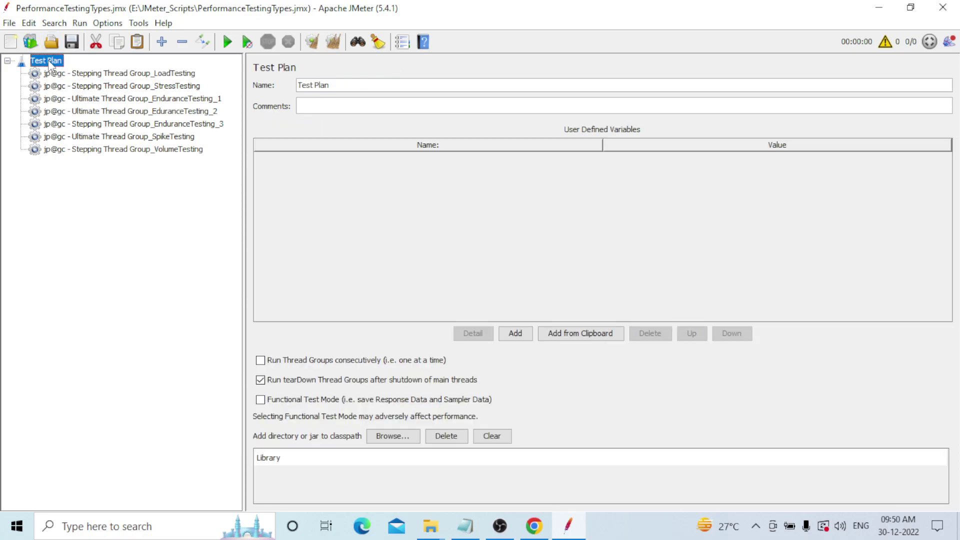
pyautogui.rightClick(48, 61)
pyautogui.moveTo(182, 70)
pyautogui.moveTo(280, 70)
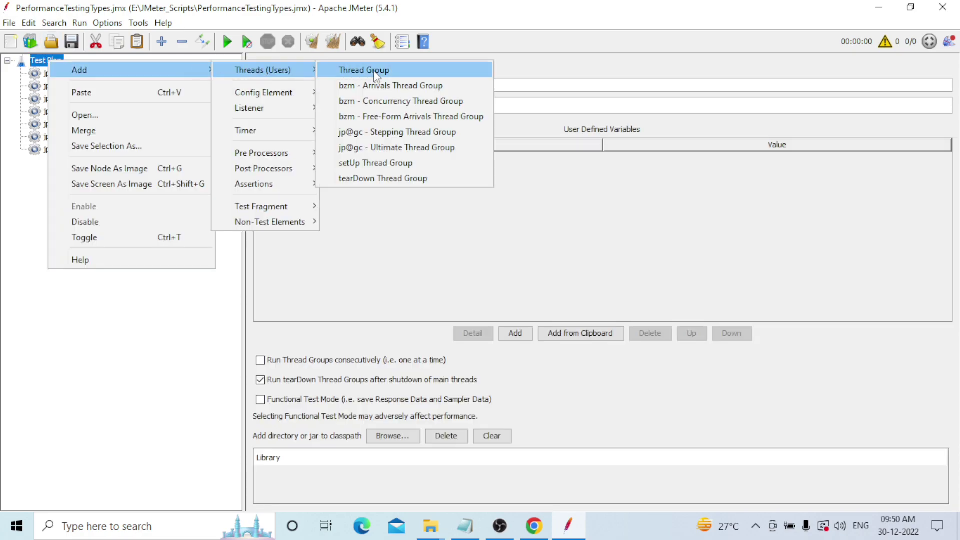
pyautogui.click(376, 72)
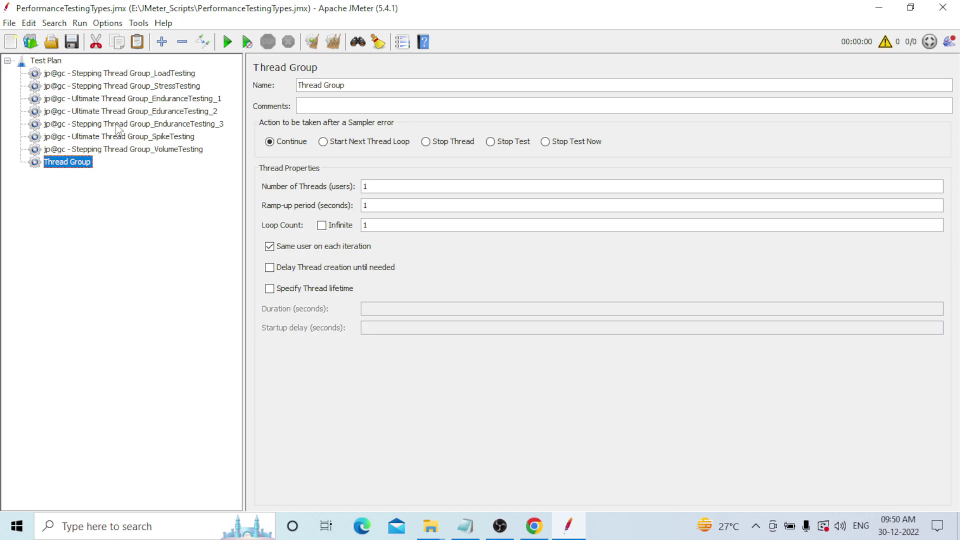
# - Remove the newly added standard Thread Group from the Test Plan and confirm the removal
pyautogui.rightClick(80, 165)
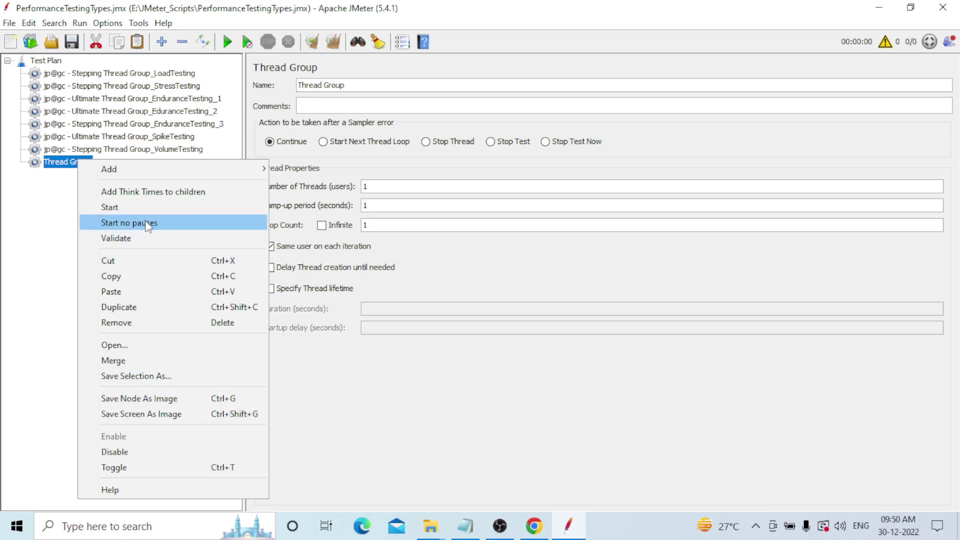
pyautogui.click(130, 323)
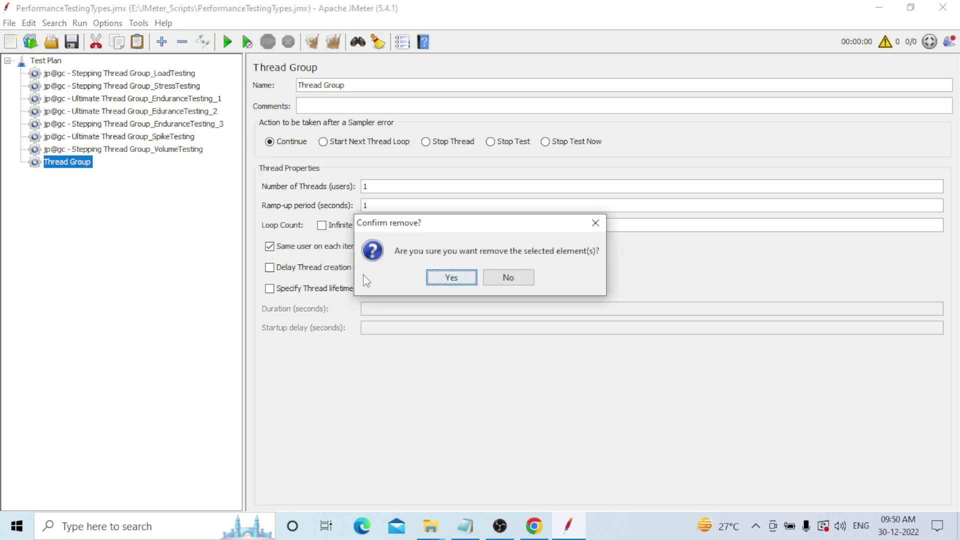
pyautogui.click(463, 283)
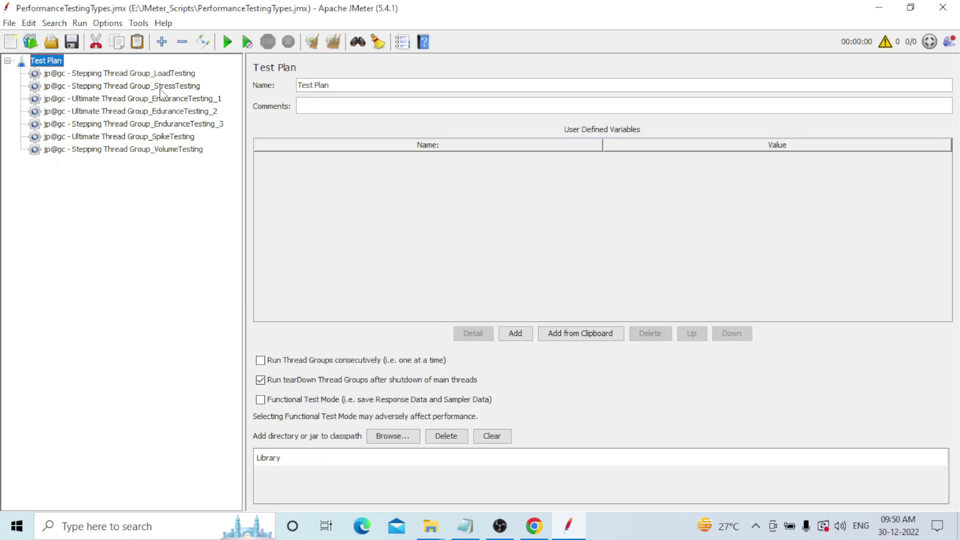
# - Review the LoadTesting Stepping Thread Group, and examine the thread increment, ramp-up, hold and stop settings of the VolumeTesting group
pyautogui.click(161, 73)
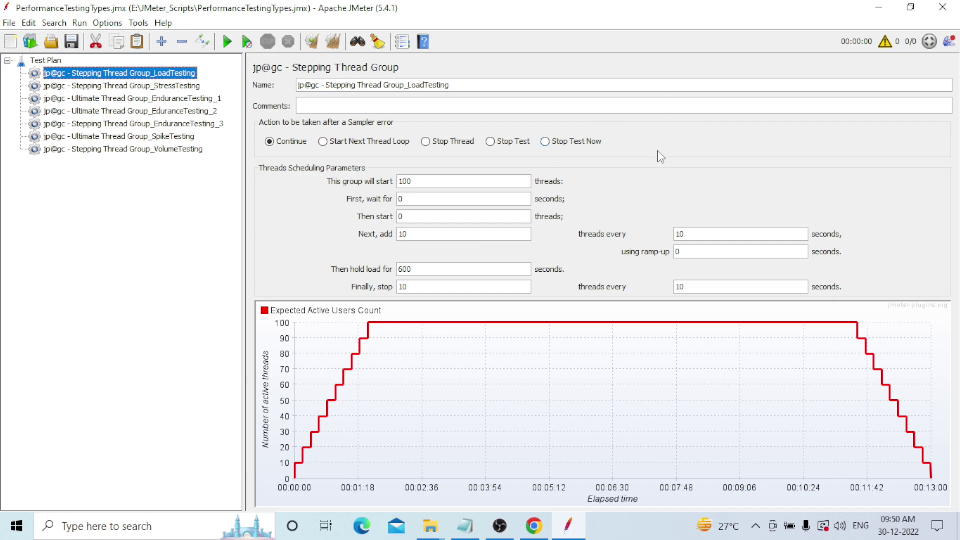
pyautogui.click(89, 150)
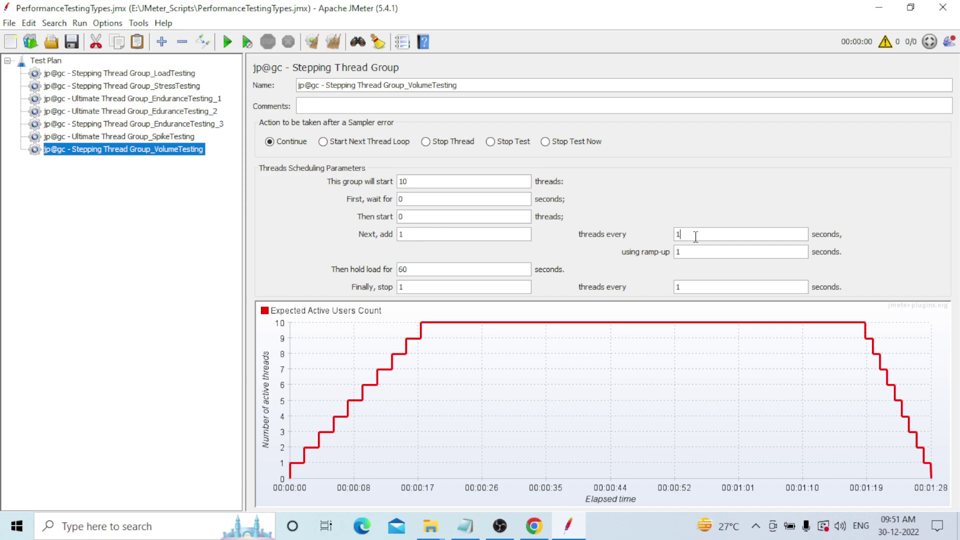
pyautogui.click(693, 254)
pyautogui.click(416, 269)
pyautogui.click(404, 289)
# - Examine the thread scheduling parameters and expected user graphs of the StressTesting and EnduranceTesting_3 Stepping Thread Groups
pyautogui.click(147, 89)
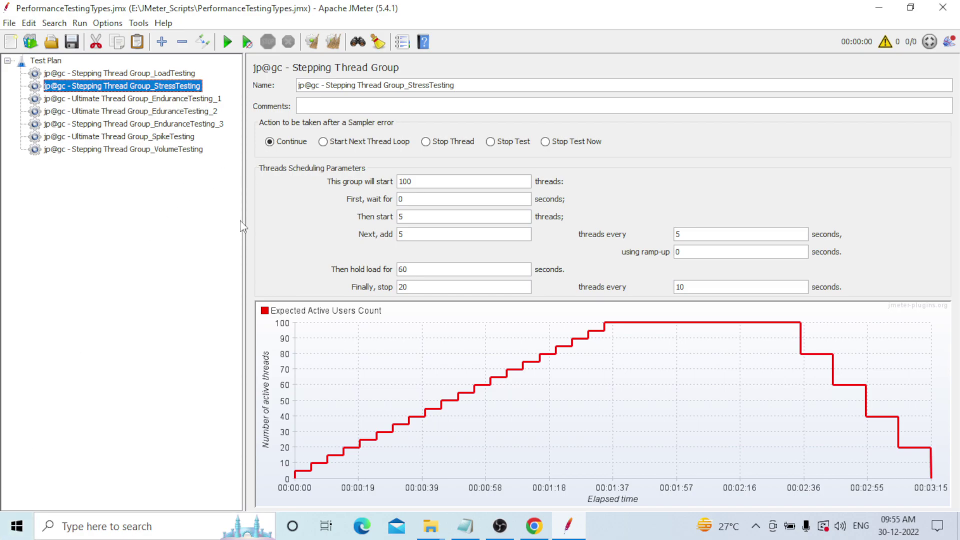
pyautogui.click(99, 125)
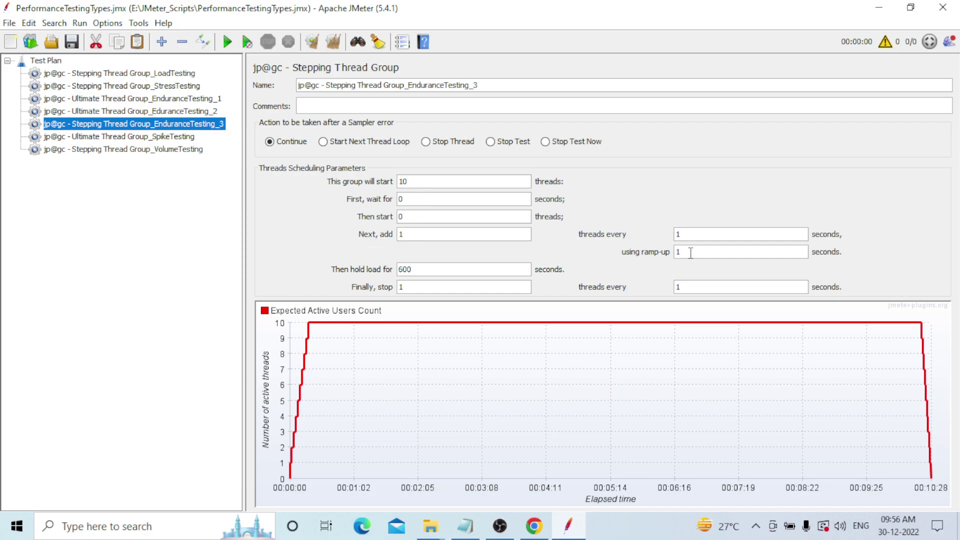
pyautogui.click(687, 234)
pyautogui.click(701, 251)
pyautogui.click(700, 286)
# - Examine the EnduranceTesting_1 Ultimate Thread Group schedule and the 25- and 50-thread ramp-up rows of EduranceTesting_2
pyautogui.click(88, 99)
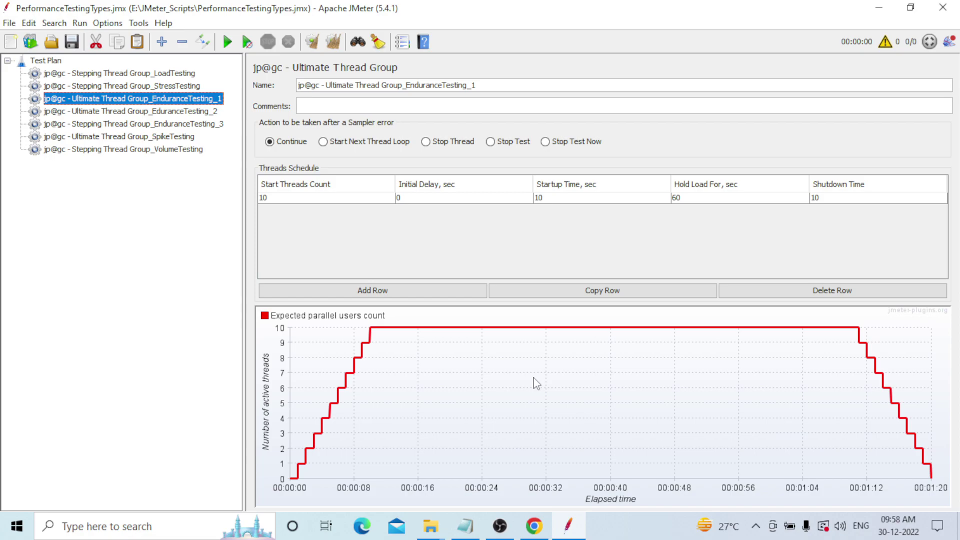
pyautogui.click(146, 112)
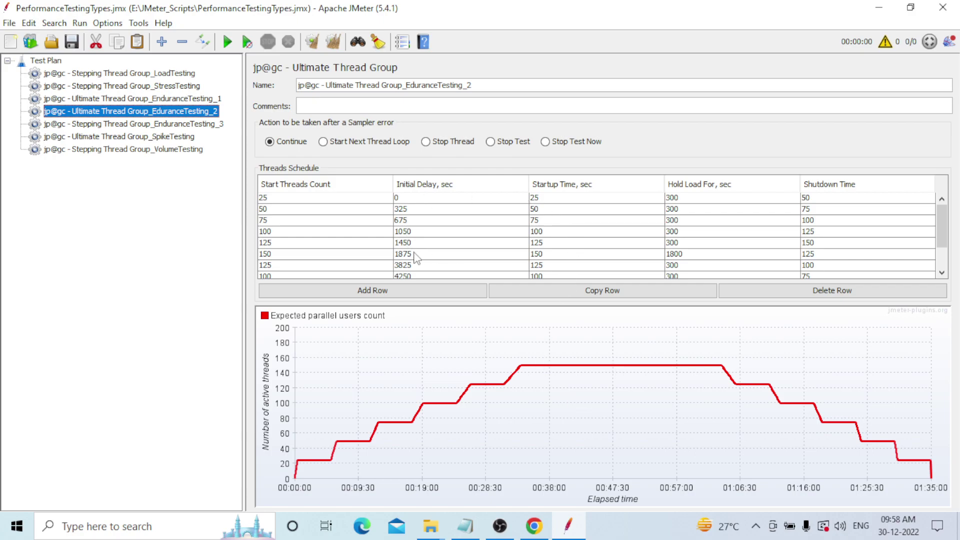
pyautogui.moveTo(944, 235); pyautogui.dragTo(937, 215)
pyautogui.click(552, 200)
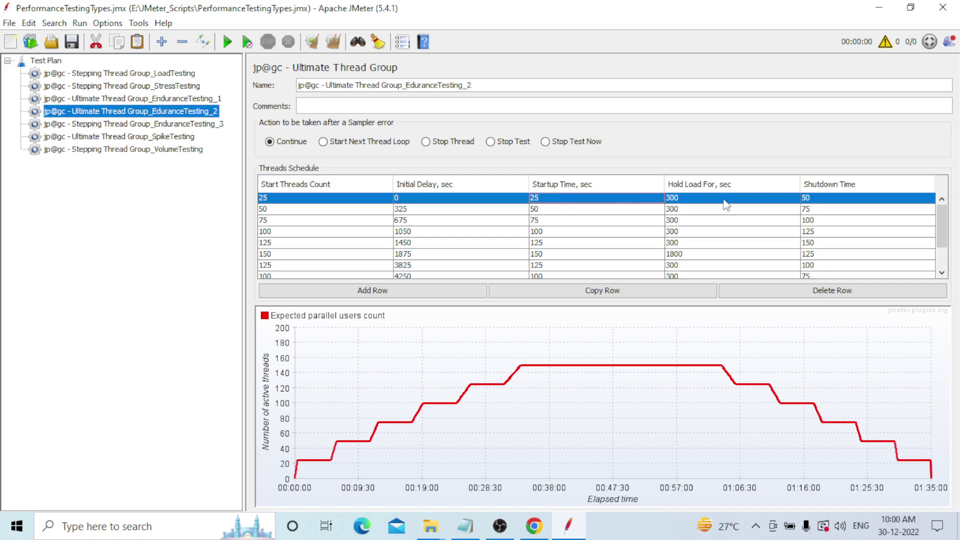
pyautogui.click(822, 202)
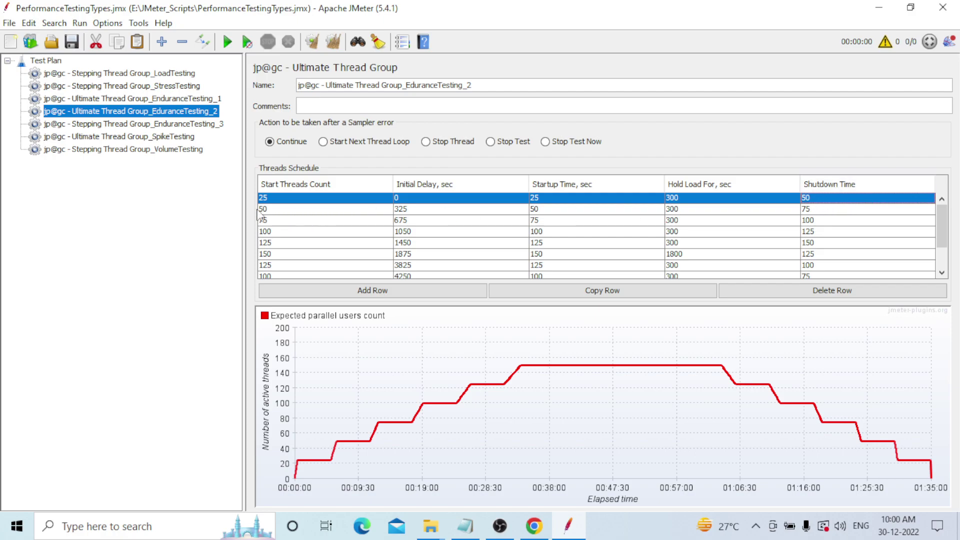
pyautogui.click(275, 210)
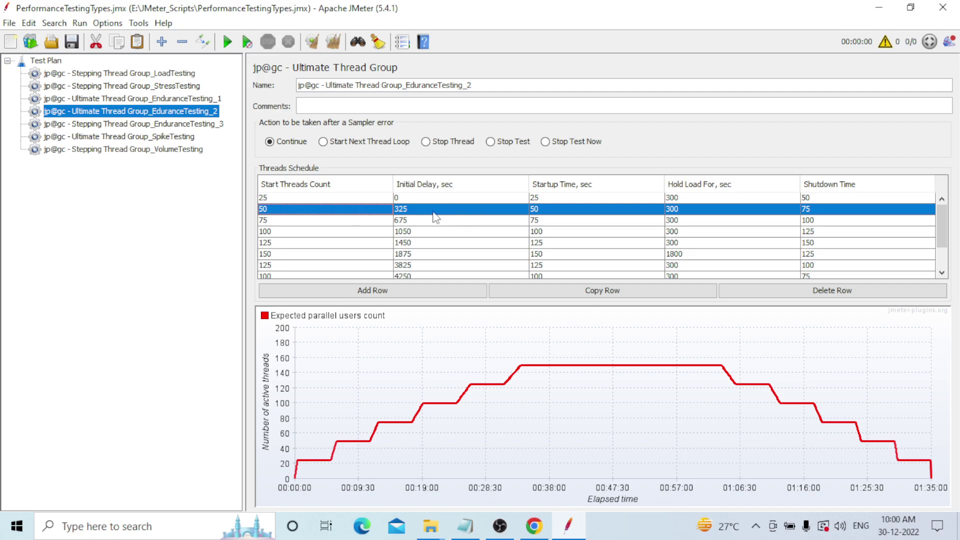
pyautogui.click(409, 199)
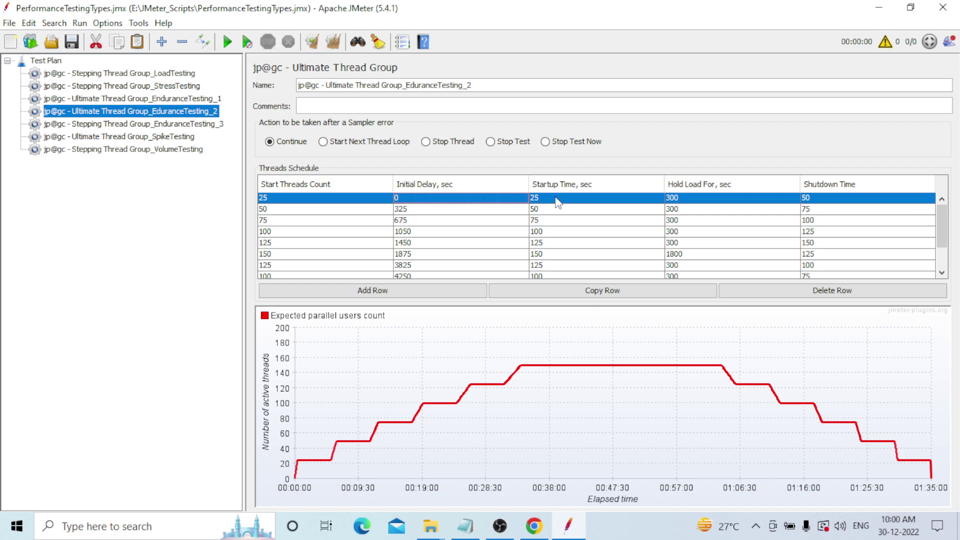
pyautogui.click(411, 212)
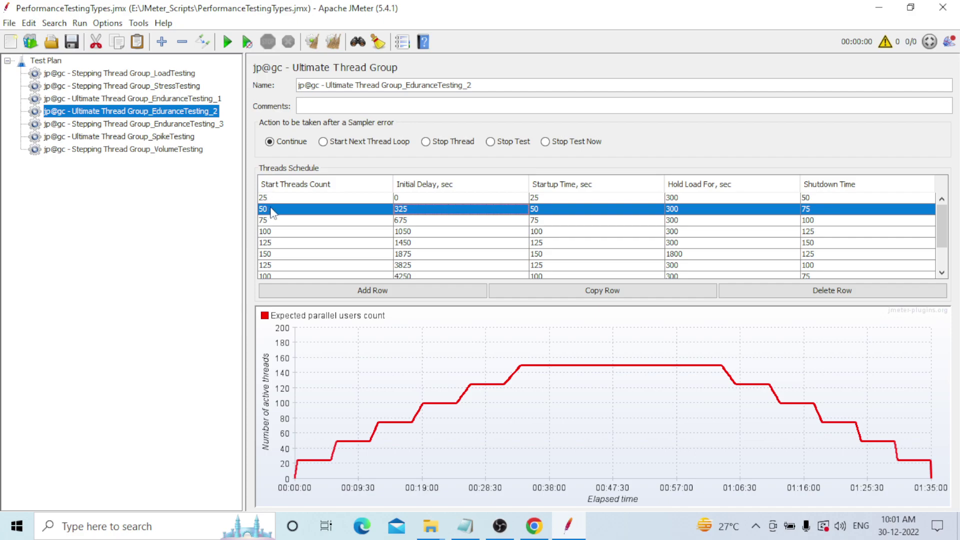
# - Examine the delay, startup, hold and shutdown times of the 75-, 100- and 125-thread ramp-up rows in EduranceTesting_2
pyautogui.click(821, 220)
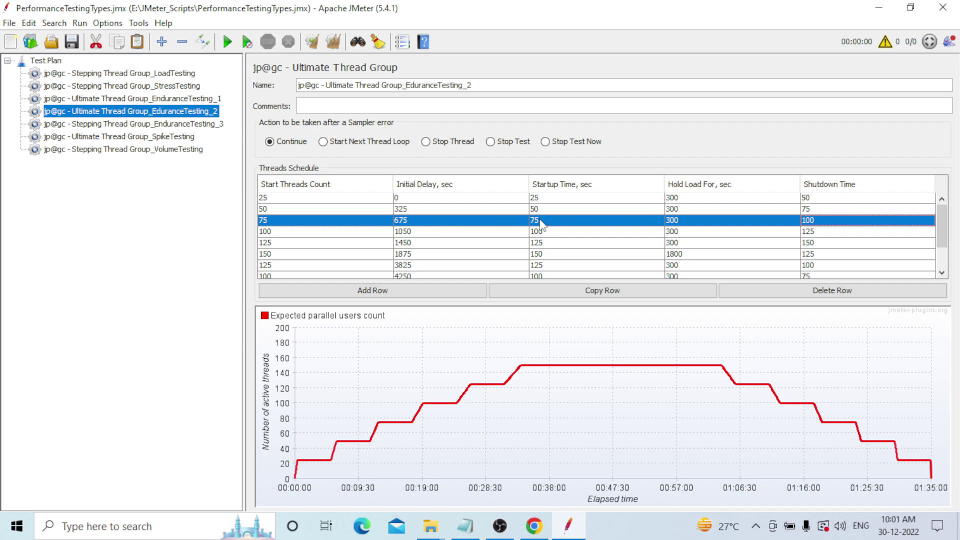
pyautogui.click(411, 221)
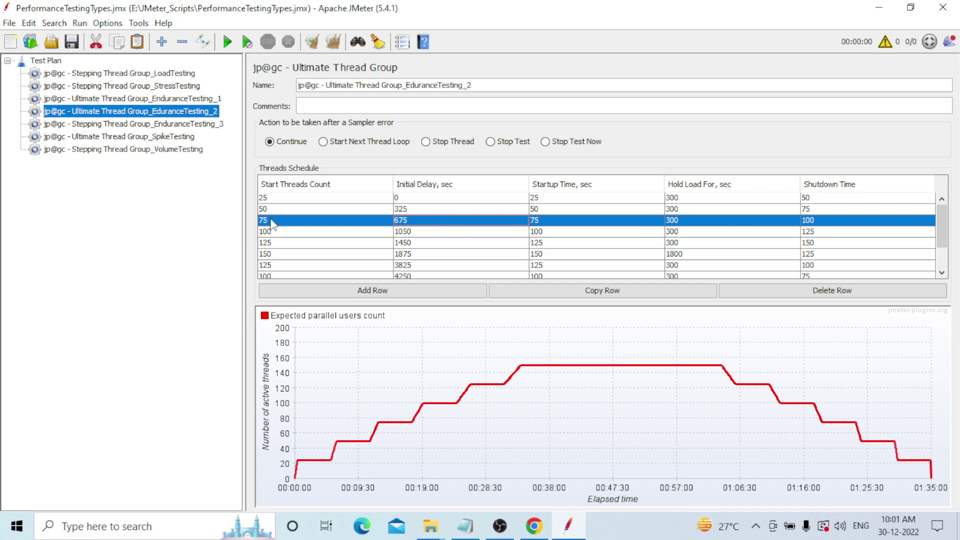
pyautogui.click(273, 201)
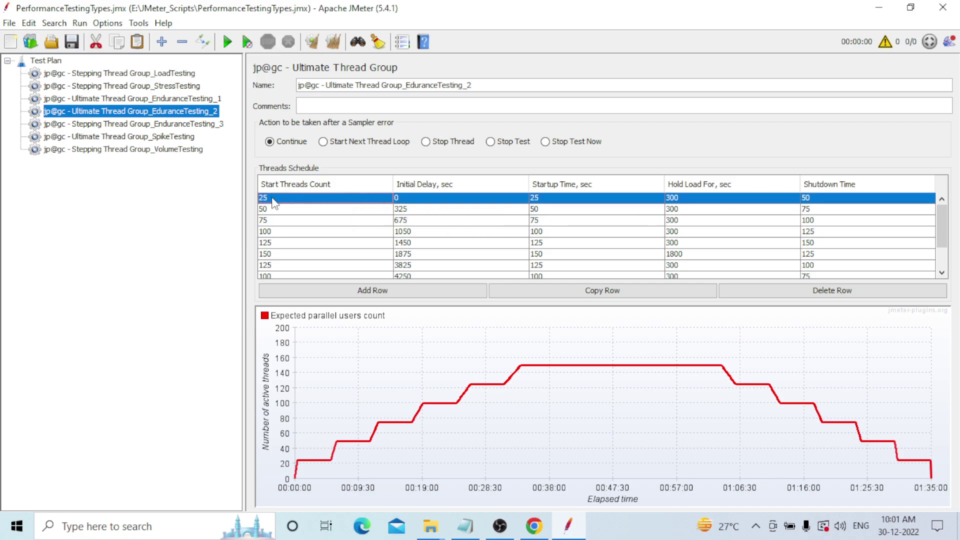
pyautogui.click(267, 223)
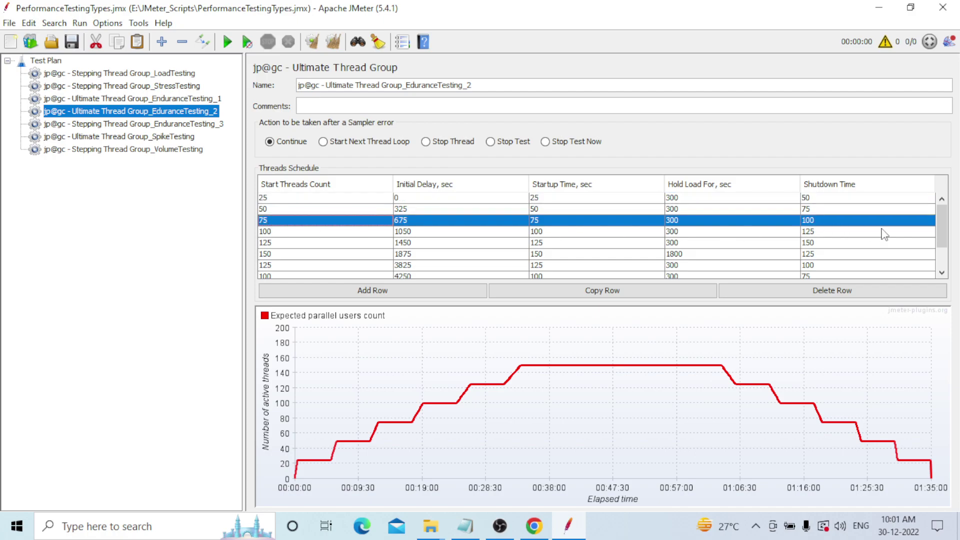
pyautogui.click(825, 233)
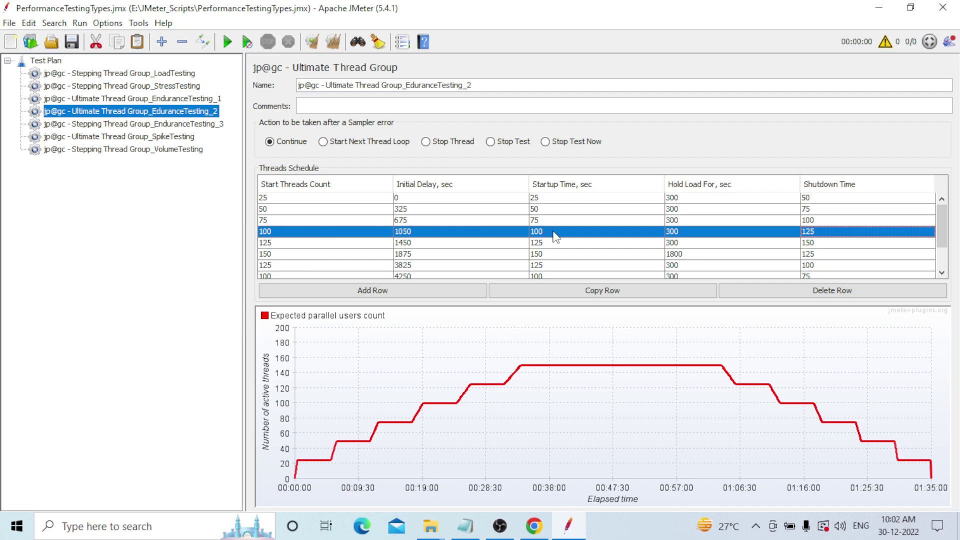
pyautogui.click(420, 233)
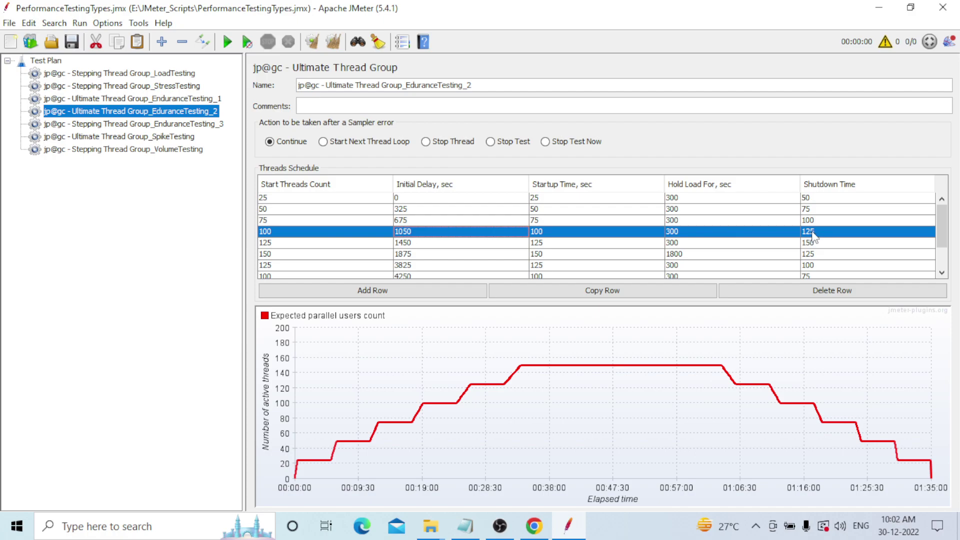
pyautogui.click(829, 244)
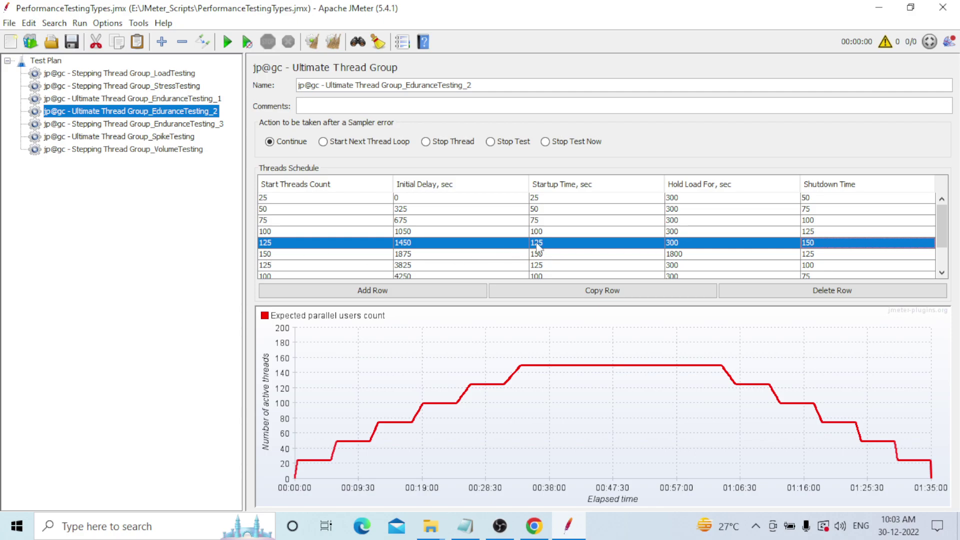
# - Examine the 150-thread peak row and the descending rows down to 25 threads, and return to the start of the EduranceTesting_2 schedule
pyautogui.click(418, 256)
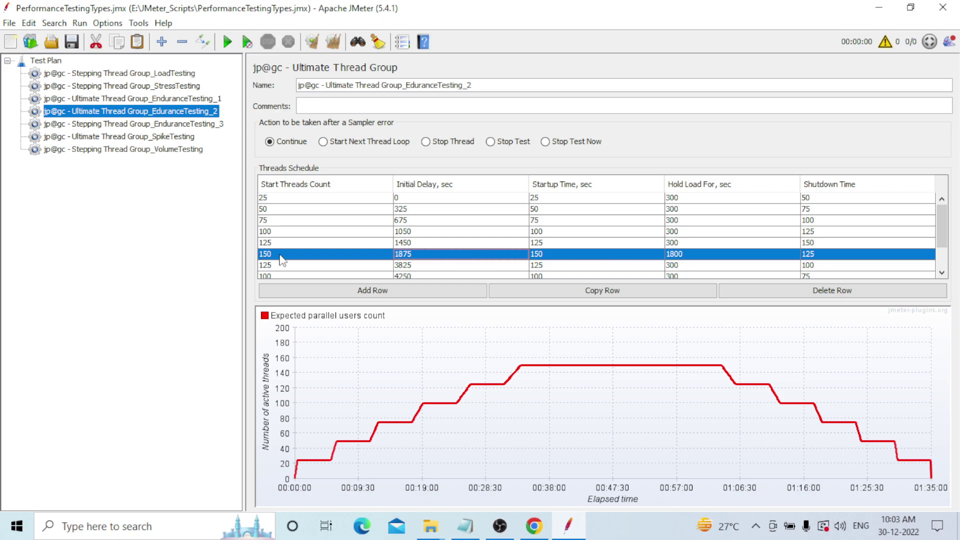
pyautogui.click(942, 273)
pyautogui.click(942, 273)
pyautogui.click(942, 273)
pyautogui.click(943, 273)
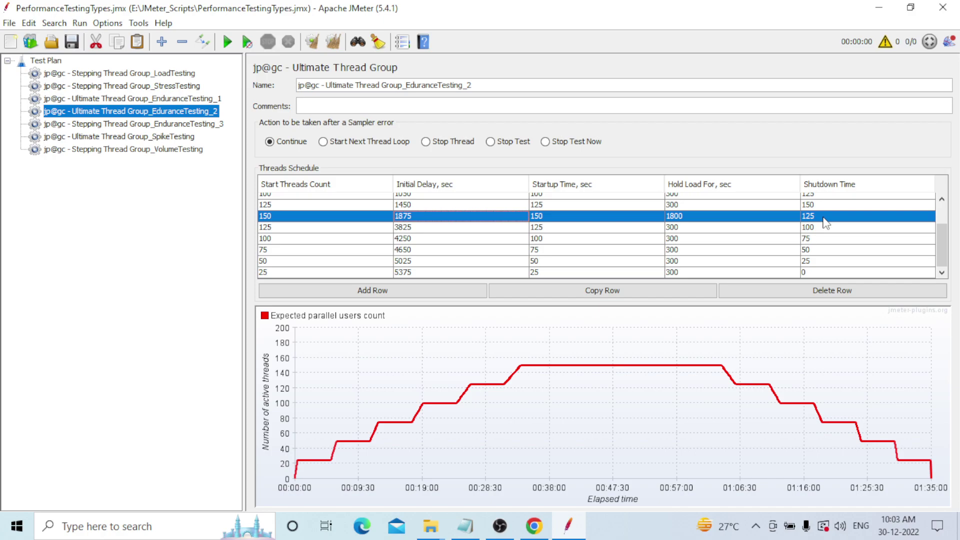
pyautogui.click(282, 229)
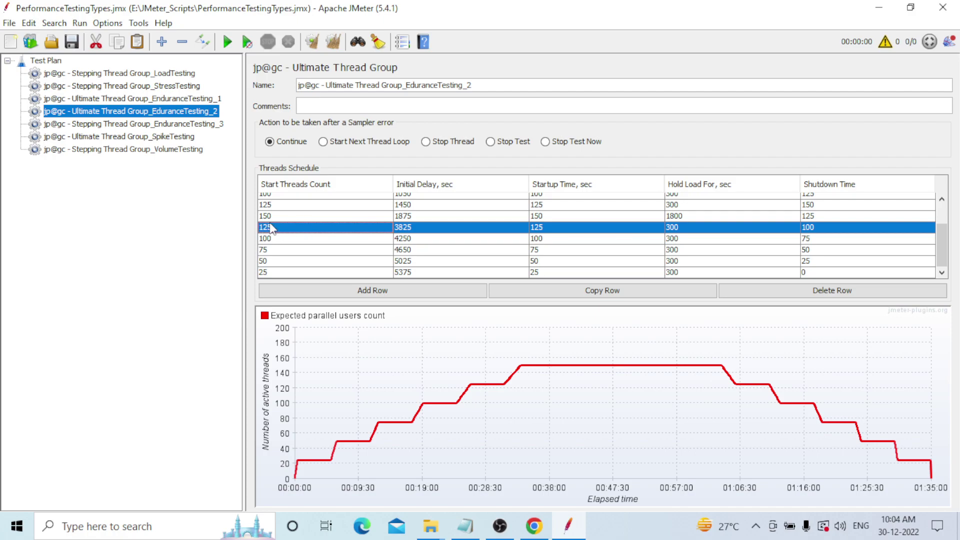
pyautogui.click(823, 239)
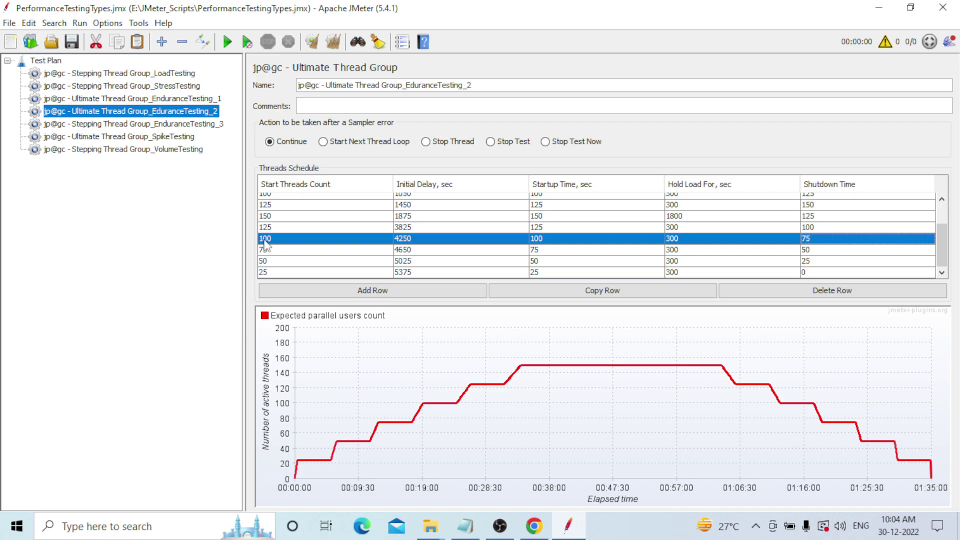
pyautogui.click(814, 252)
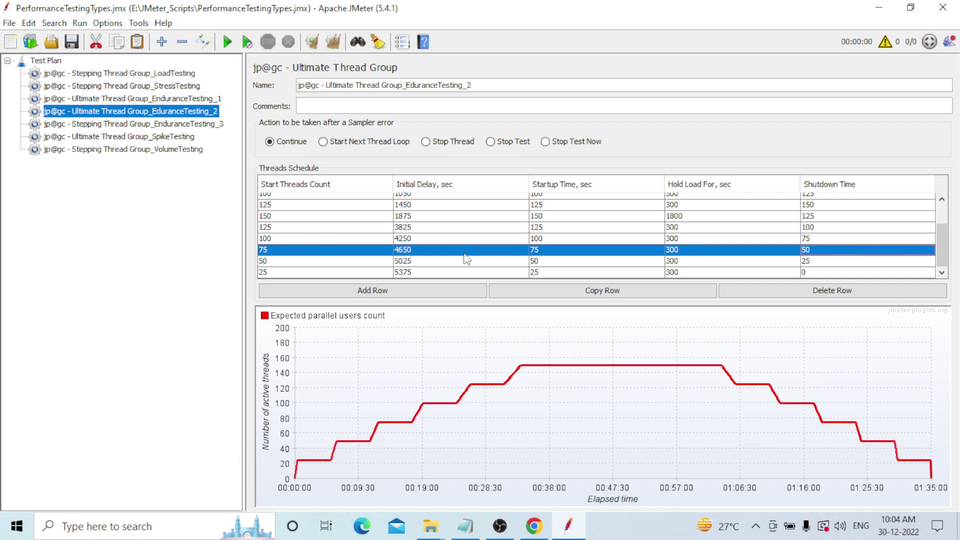
pyautogui.click(810, 261)
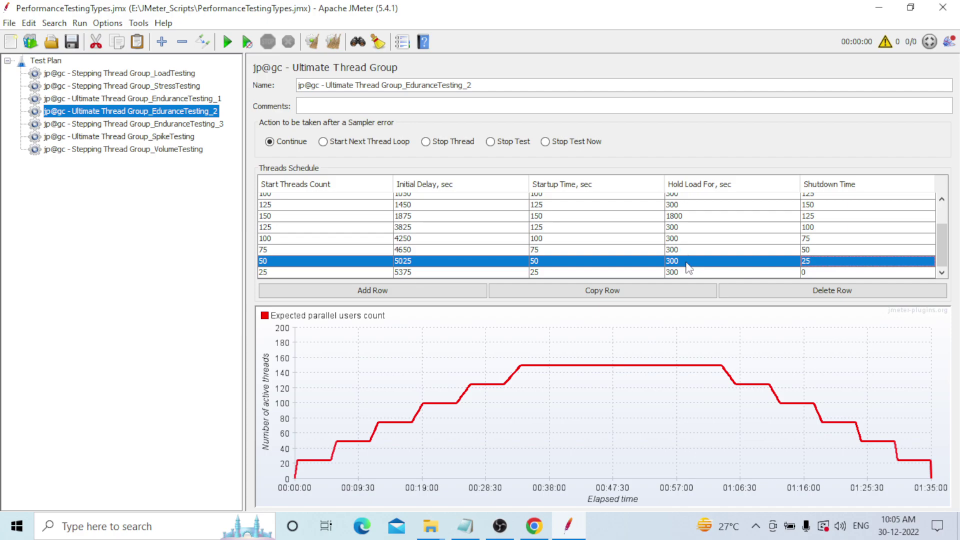
pyautogui.click(845, 272)
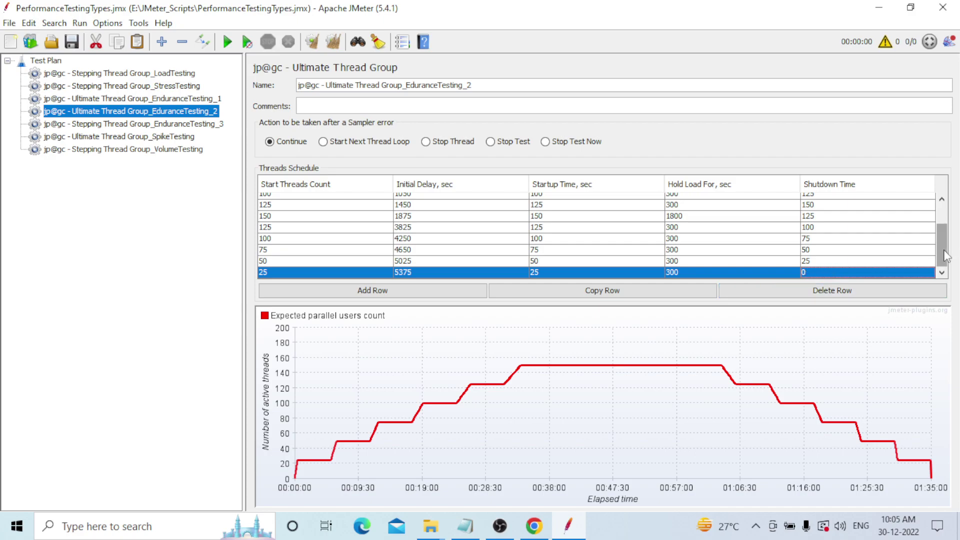
pyautogui.moveTo(945, 256); pyautogui.dragTo(946, 188)
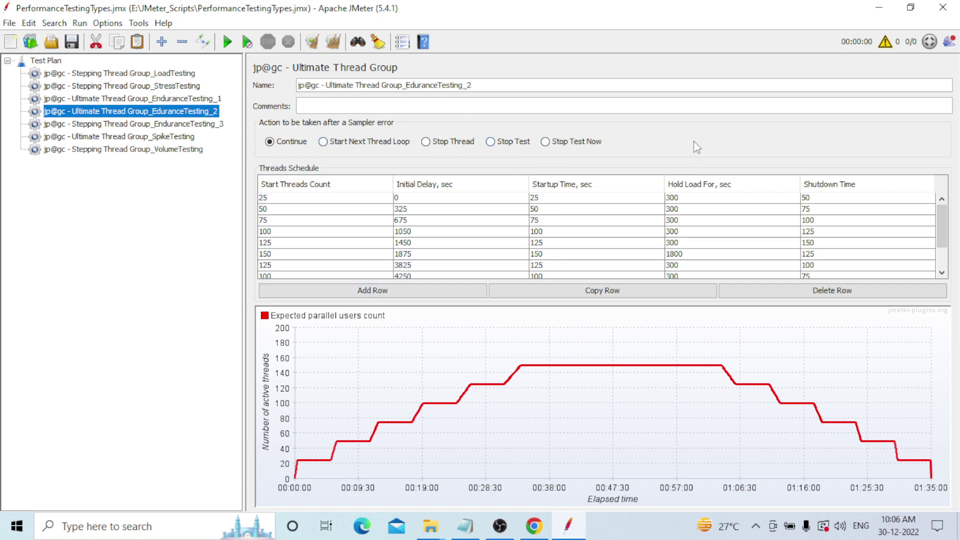
# - Review the EnduranceTesting_3 Stepping Thread Group and examine the SpikeTesting Ultimate Thread Group's schedule and expected parallel users graph
pyautogui.click(153, 125)
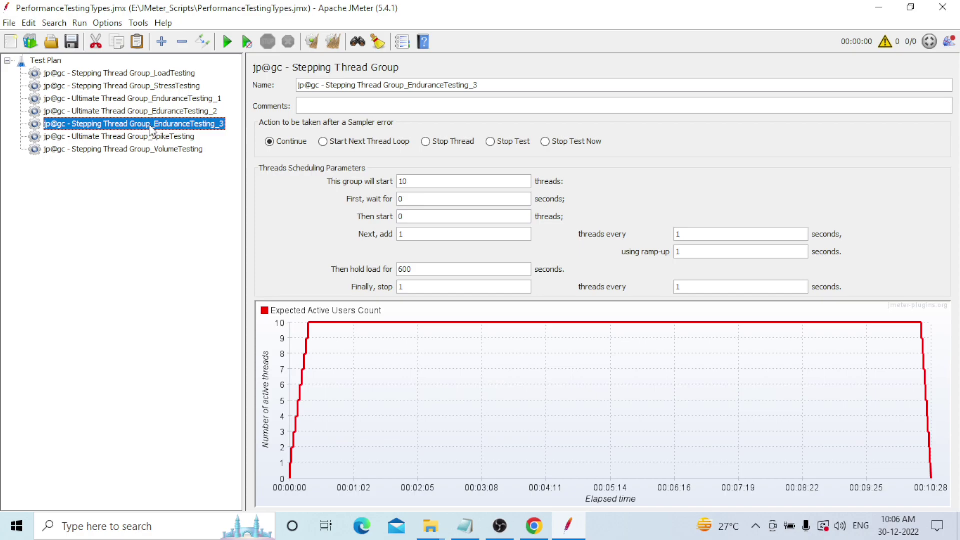
pyautogui.click(145, 138)
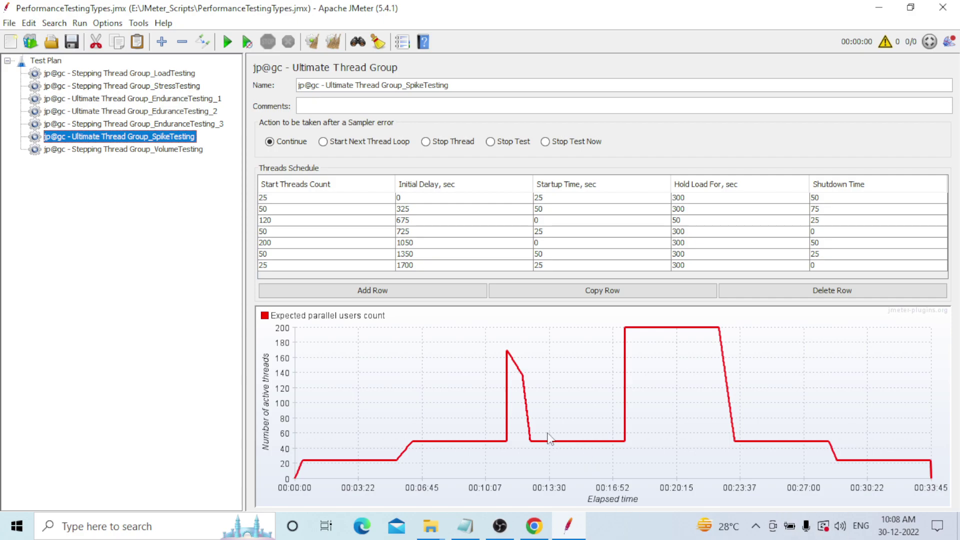
# - Open Paint and sketch a spike-load curve with the Pencil: stepped rise, two high plateaus split by a sharp drop, and a stepped descent
pyautogui.click(84, 525)
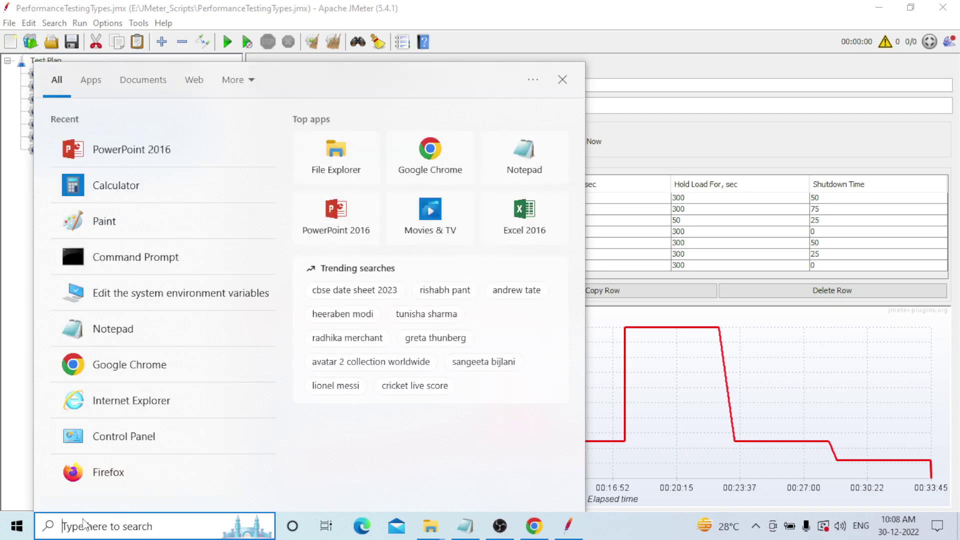
pyautogui.write('pain')
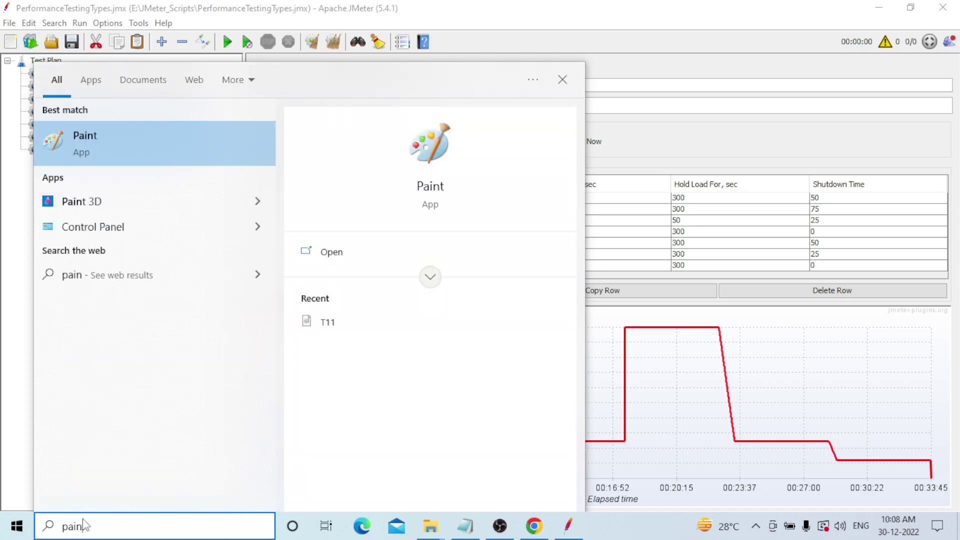
pyautogui.press('Escape')
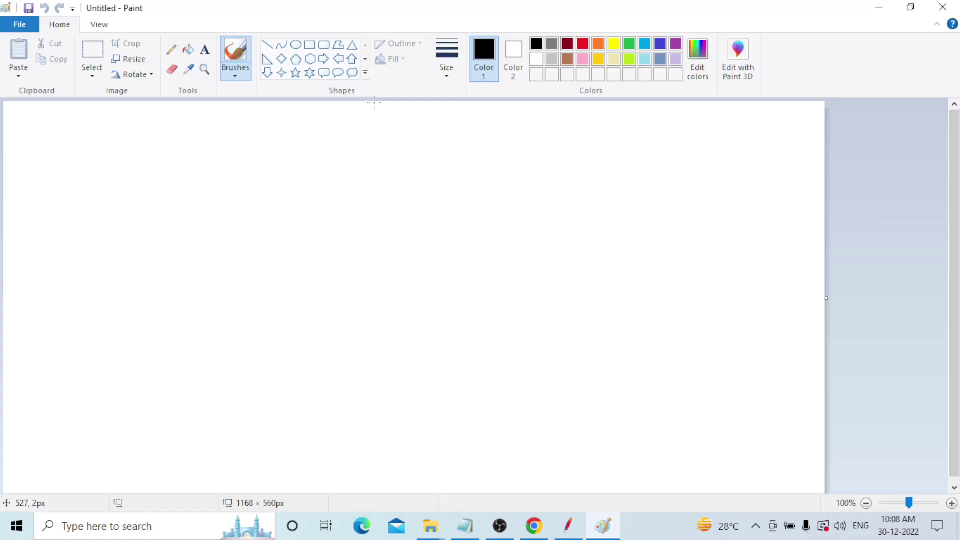
pyautogui.click(171, 50)
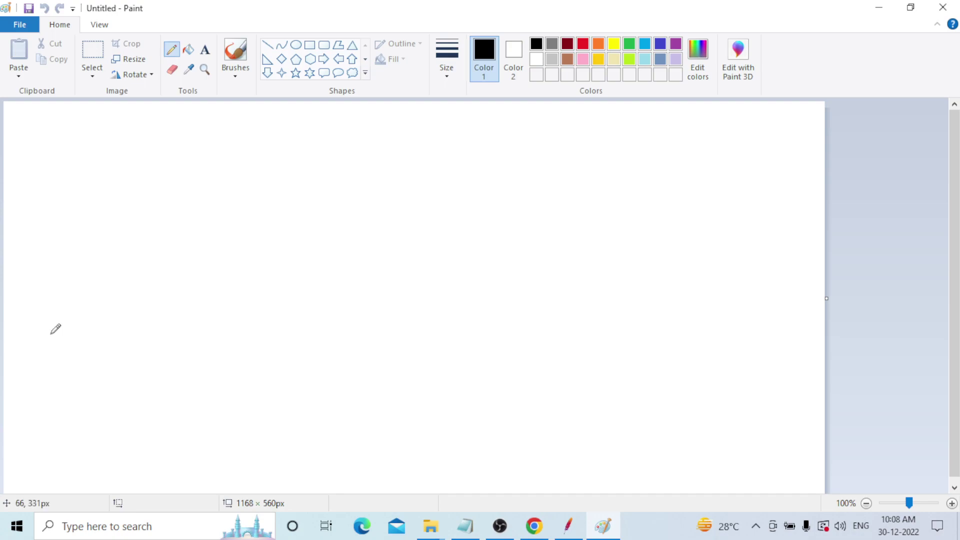
pyautogui.moveTo(50, 335)
pyautogui.mouseDown()
pyautogui.moveTo(153, 339)
pyautogui.moveTo(185, 283)
pyautogui.moveTo(201, 197)
pyautogui.moveTo(310, 198)
pyautogui.moveTo(326, 200)
pyautogui.moveTo(339, 345)
pyautogui.moveTo(357, 202)
pyautogui.mouseUp()
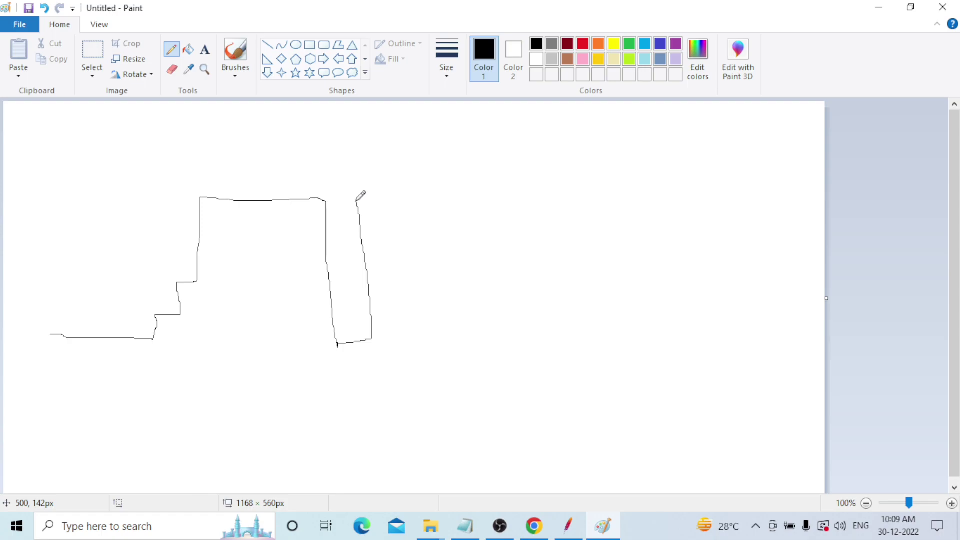
pyautogui.moveTo(356, 202); pyautogui.dragTo(441, 199)
pyautogui.moveTo(442, 199)
pyautogui.mouseDown()
pyautogui.moveTo(441, 278)
pyautogui.moveTo(520, 272)
pyautogui.moveTo(527, 342)
pyautogui.moveTo(670, 332)
pyautogui.mouseUp()
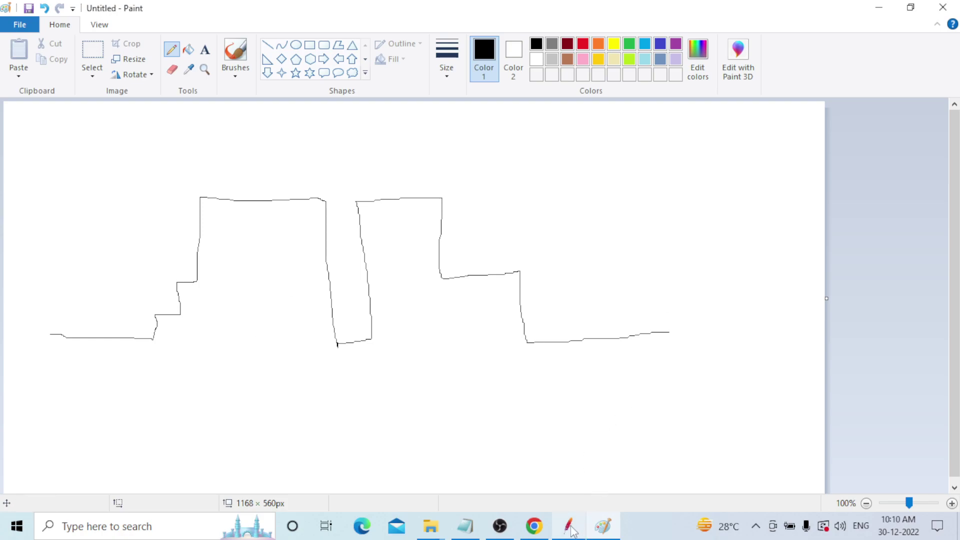
# - Switch back to JMeter and examine the 25-, 50- and 120-thread rows at the start of the SpikeTesting schedule
pyautogui.moveTo(570, 529)
pyautogui.click(559, 485)
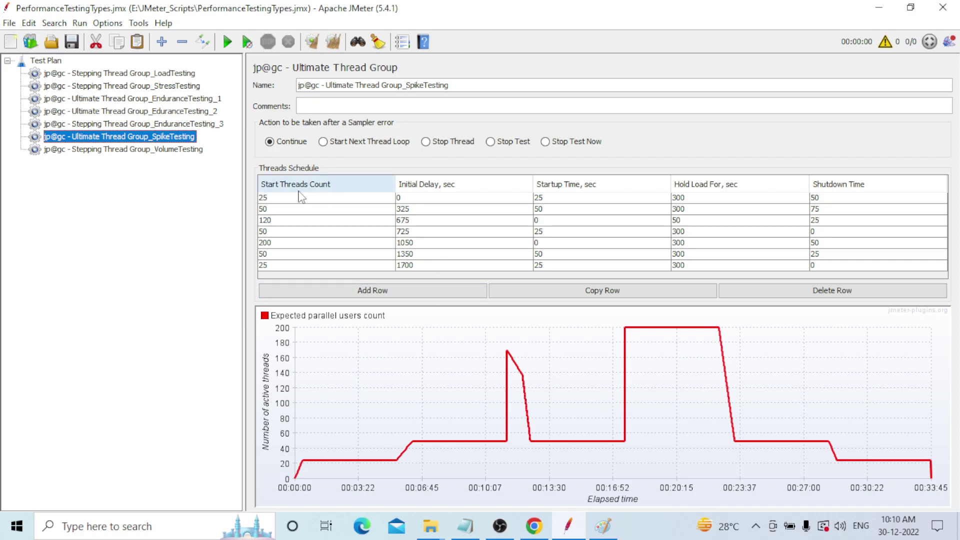
pyautogui.click(283, 200)
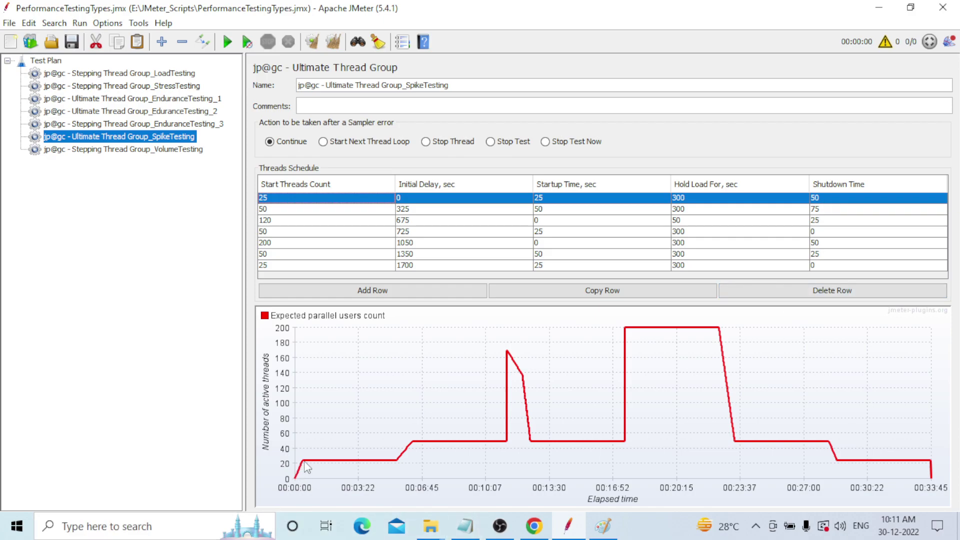
pyautogui.click(429, 212)
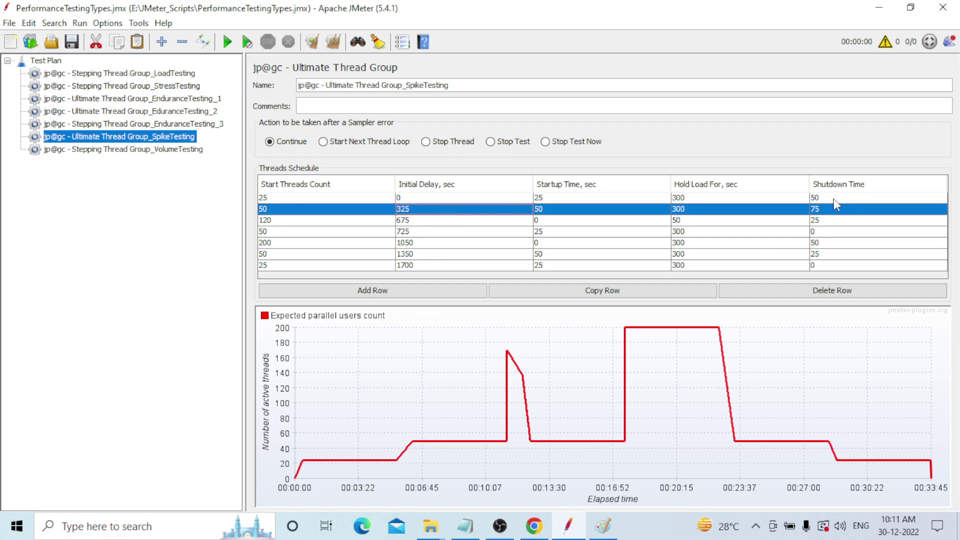
pyautogui.click(275, 213)
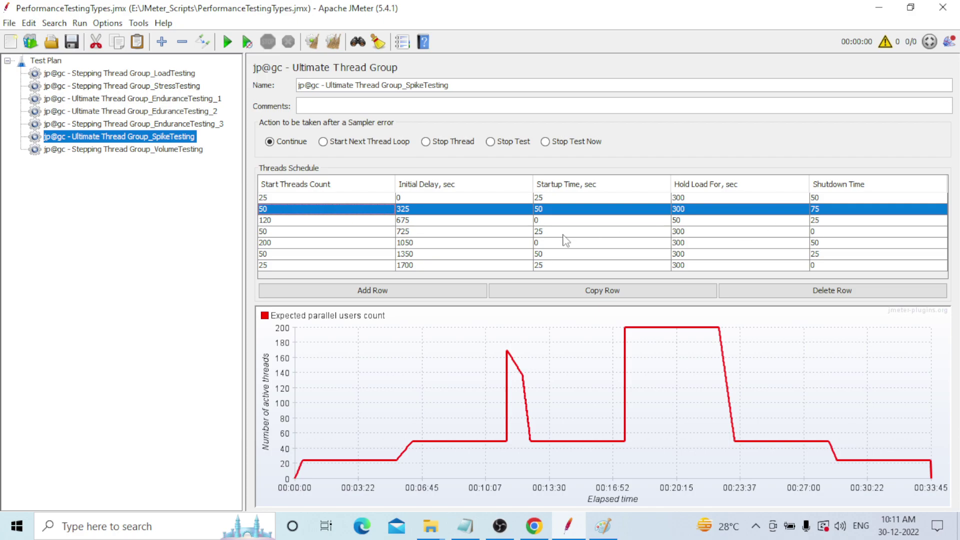
pyautogui.click(278, 222)
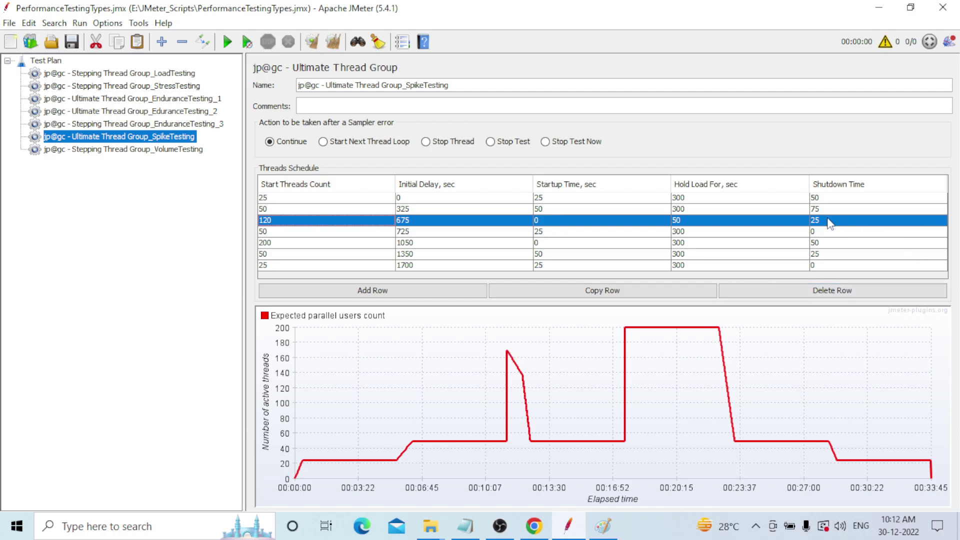
# - Examine the SpikeTesting rows with initial delays of 725, 1050, 1350 and 1700 seconds against the expected users graph
pyautogui.click(829, 233)
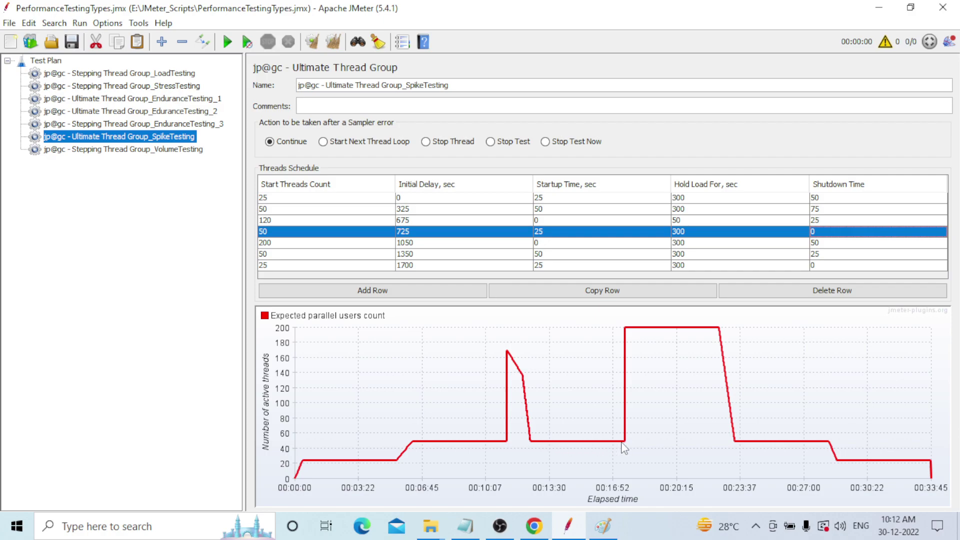
pyautogui.click(632, 243)
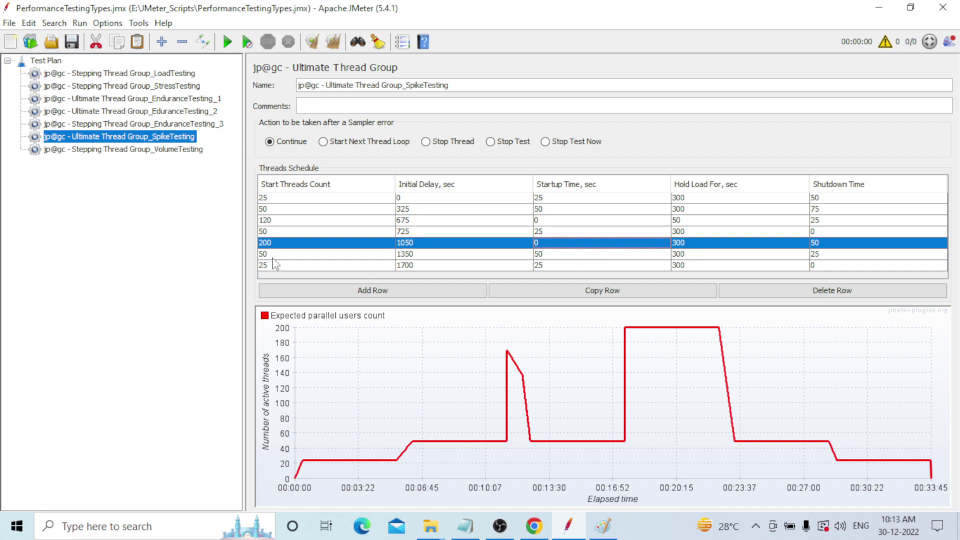
pyautogui.click(828, 255)
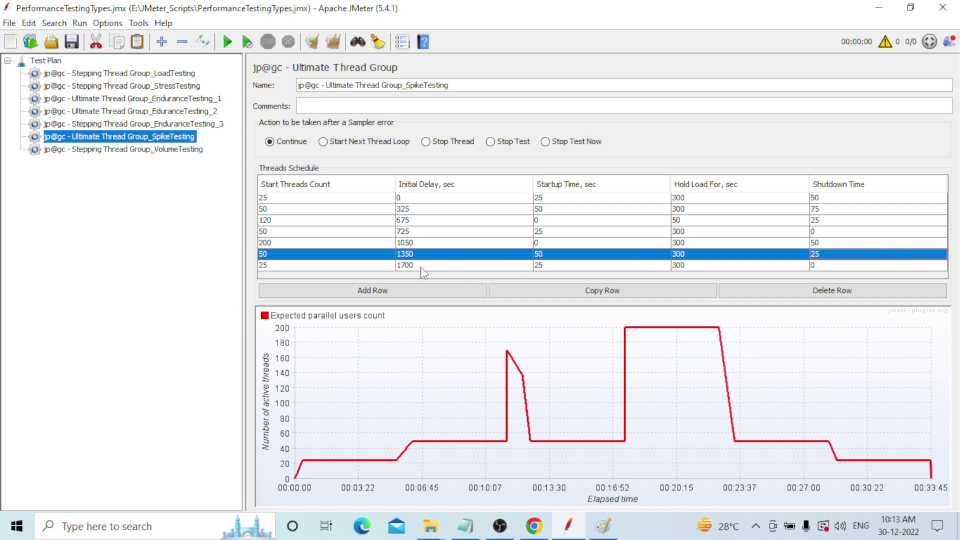
pyautogui.click(685, 266)
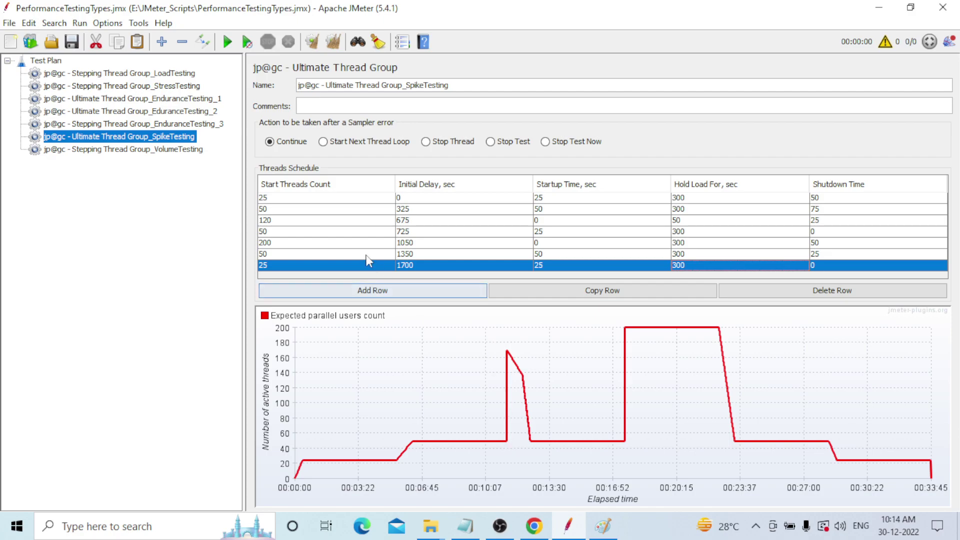
# - Re-examine how the 120- and 200-thread spike rows and the 50-thread rows following them shape the SpikeTesting graph
pyautogui.click(277, 223)
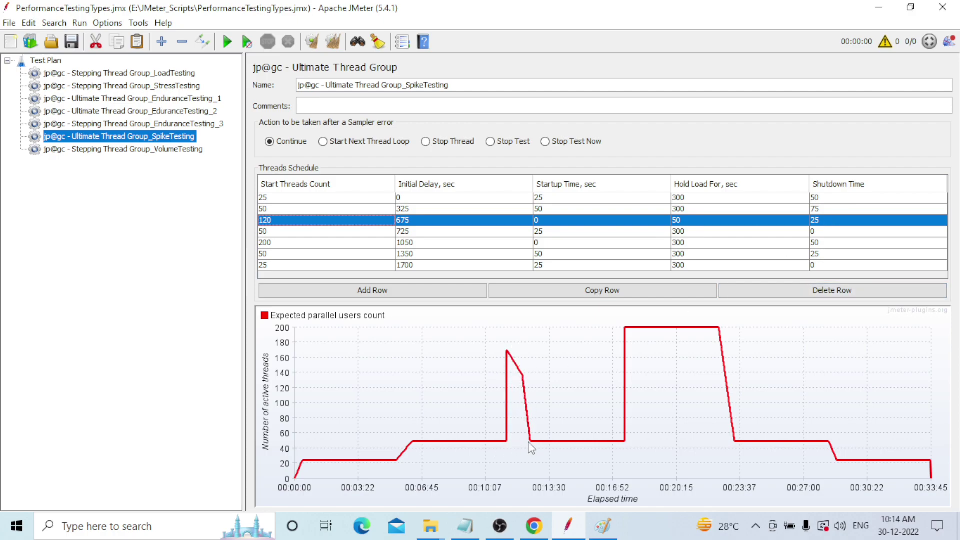
pyautogui.click(279, 232)
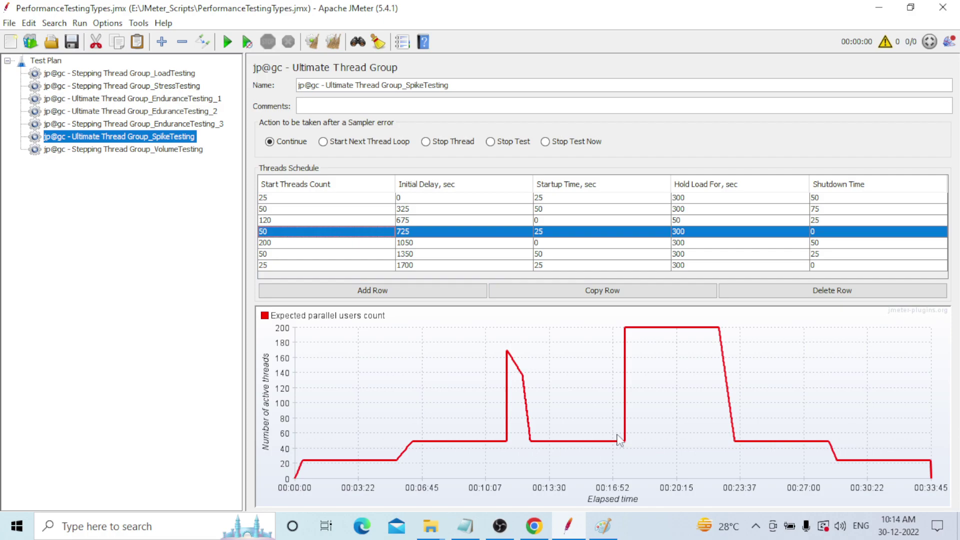
pyautogui.click(305, 244)
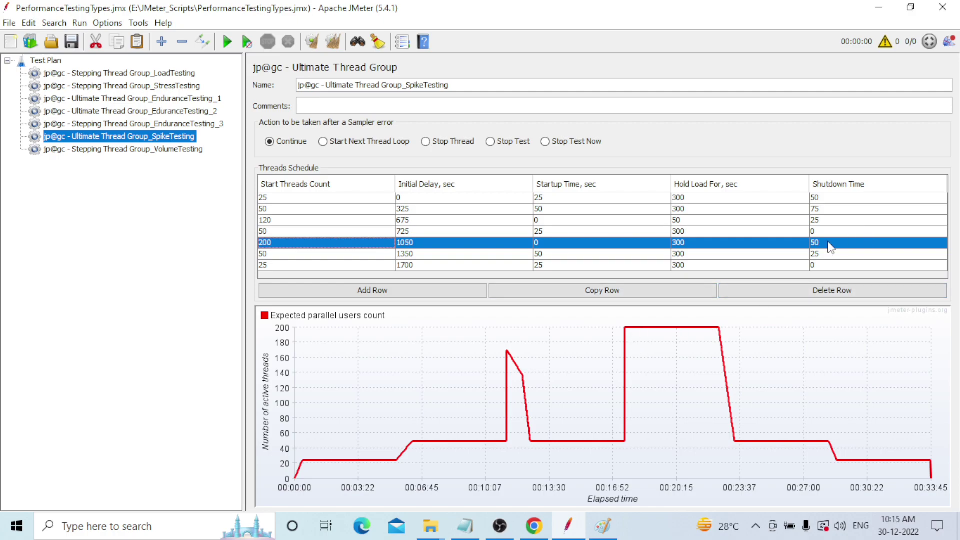
pyautogui.click(286, 257)
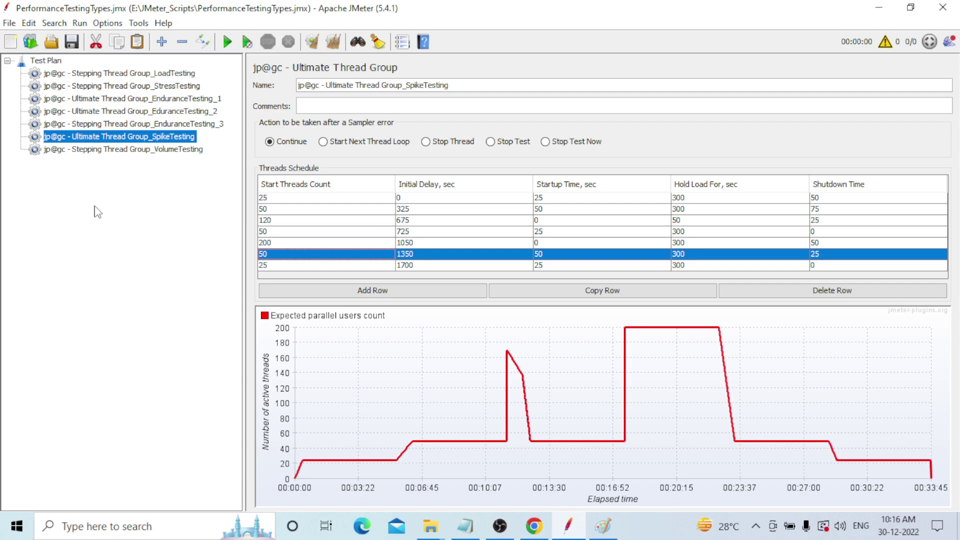
# - Compare the schedules and expected user graphs of all the thread groups in order, from LoadTesting through VolumeTesting
pyautogui.click(122, 76)
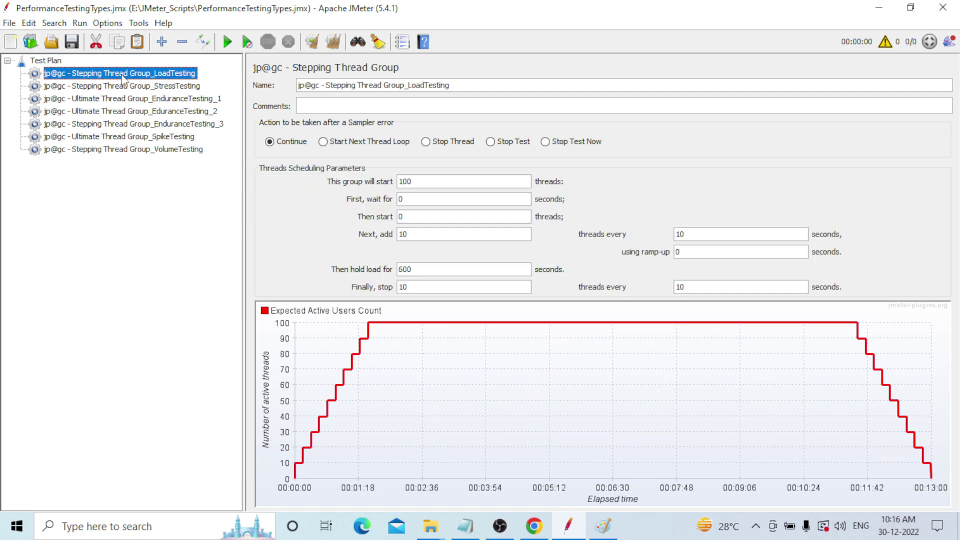
pyautogui.click(124, 90)
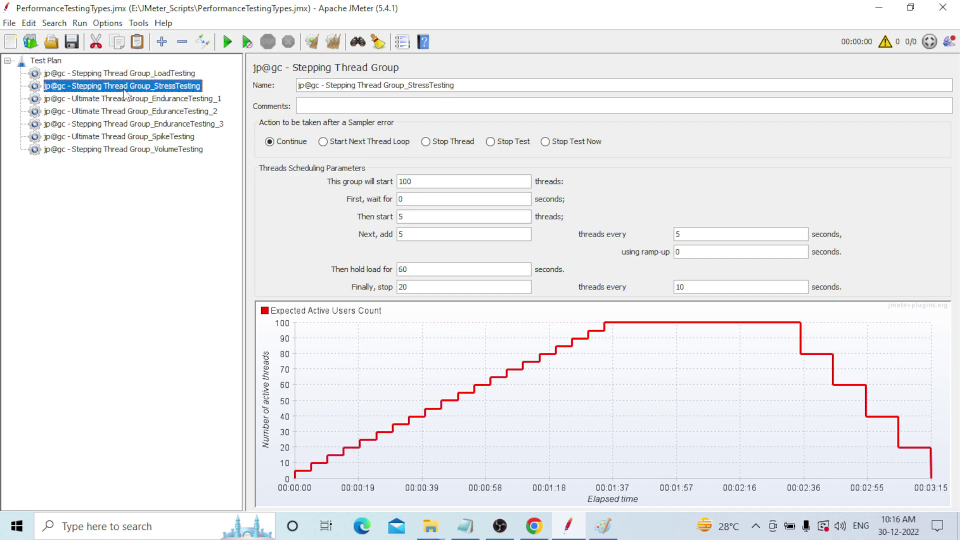
pyautogui.click(125, 101)
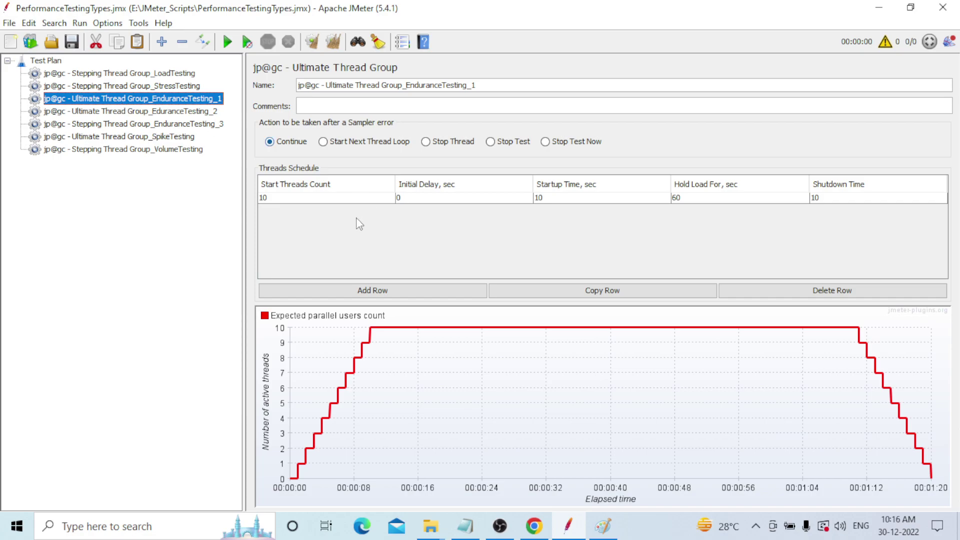
pyautogui.click(170, 112)
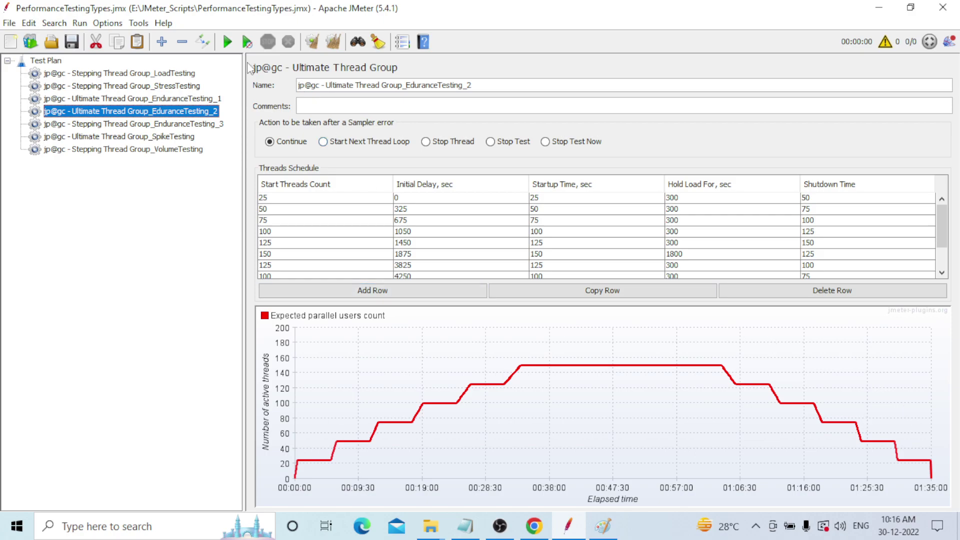
pyautogui.click(167, 125)
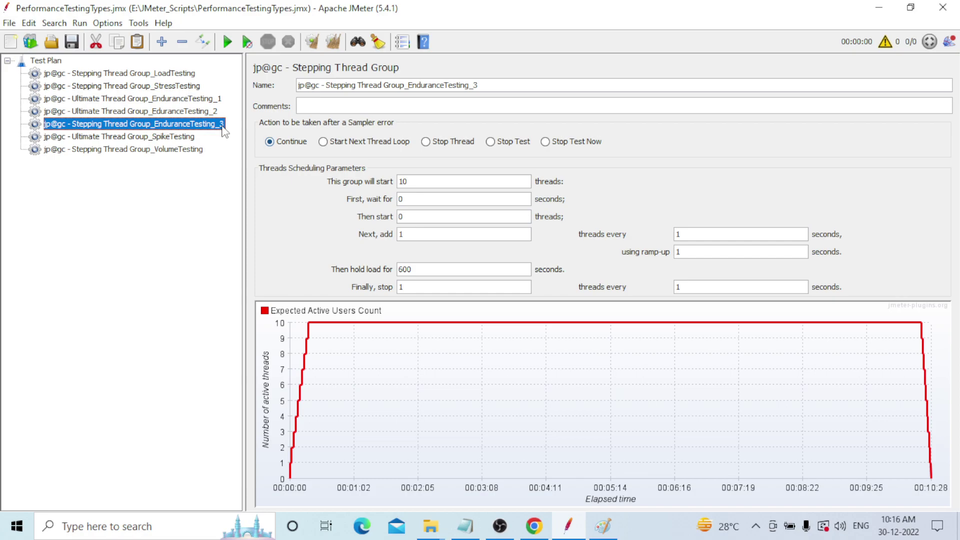
pyautogui.click(166, 138)
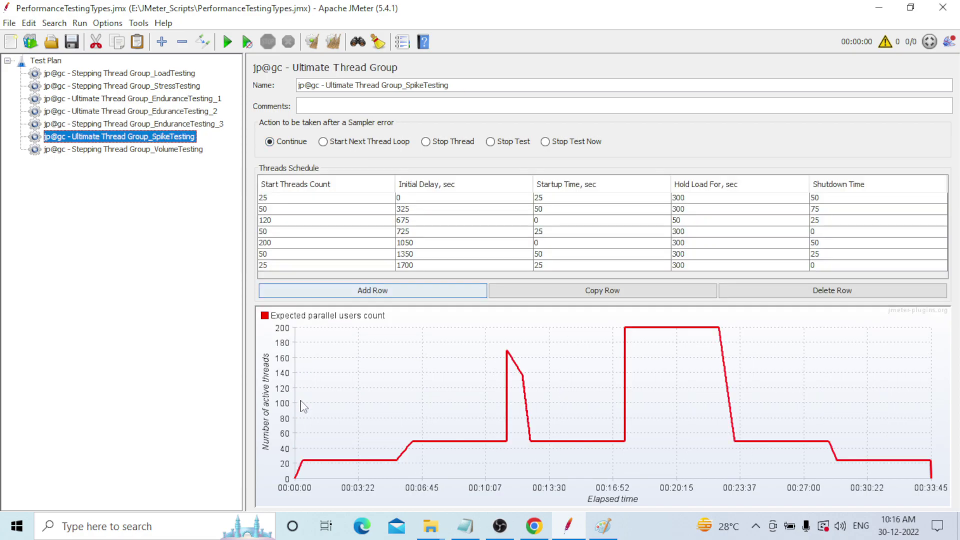
pyautogui.click(106, 151)
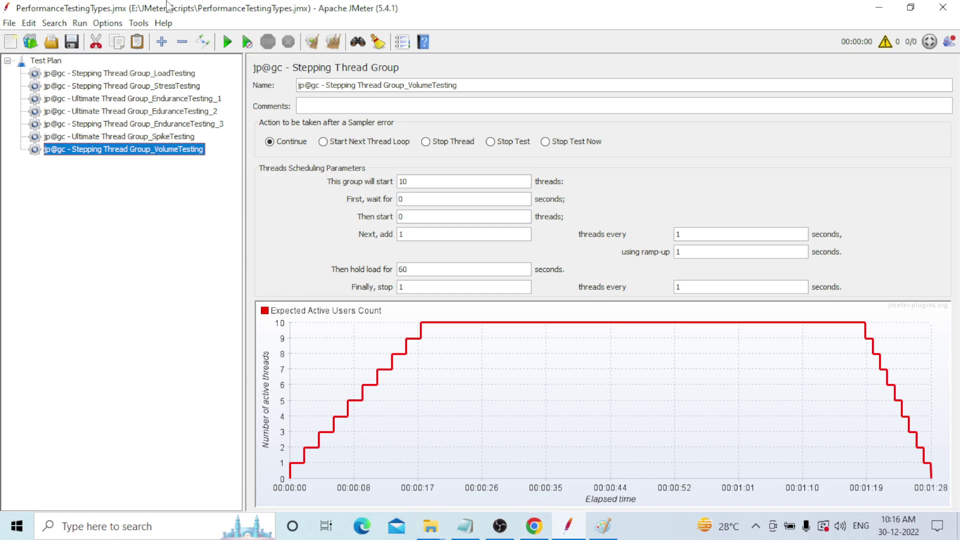
# - Go through the seven thread groups once more from LoadTesting and finish on the VolumeTesting scheduling parameters
pyautogui.click(99, 75)
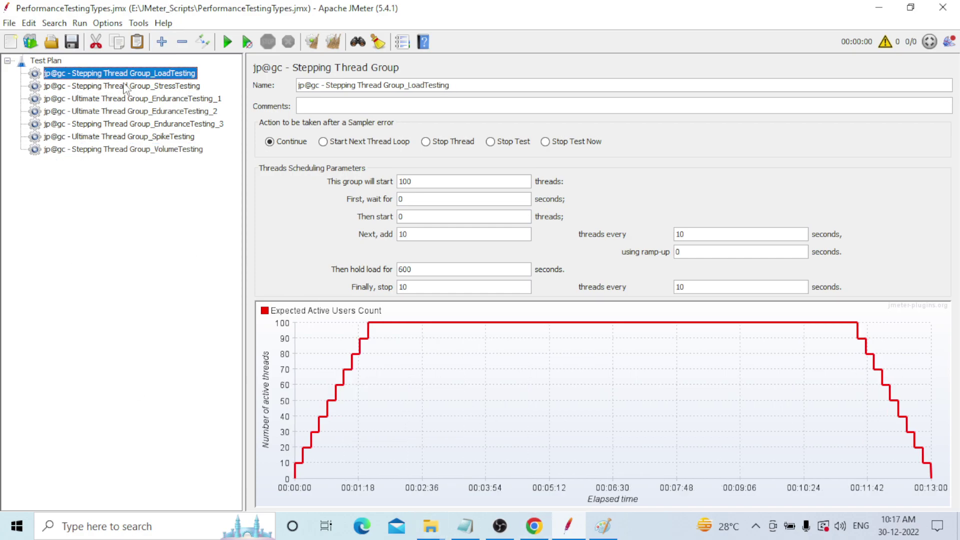
pyautogui.click(126, 87)
pyautogui.click(128, 98)
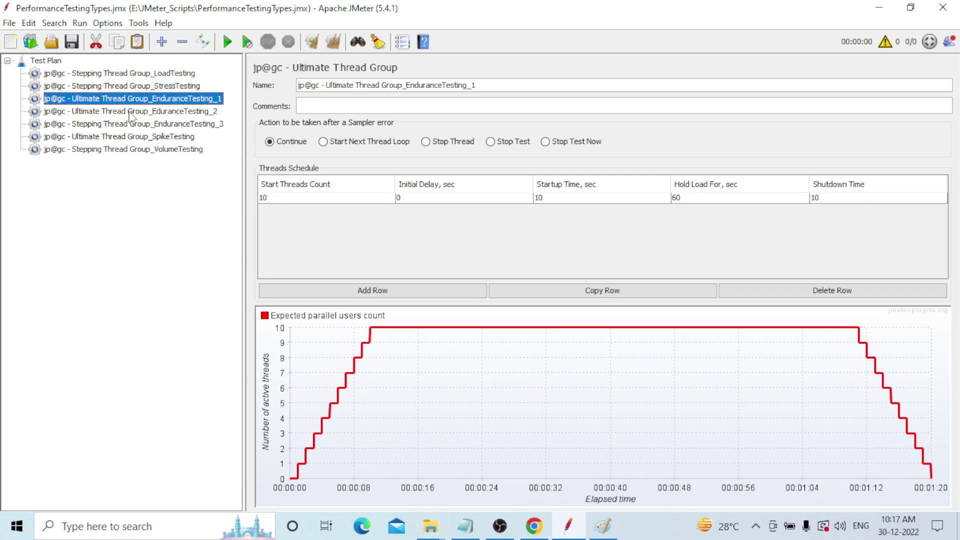
pyautogui.click(130, 112)
pyautogui.click(130, 124)
pyautogui.click(132, 137)
pyautogui.click(132, 150)
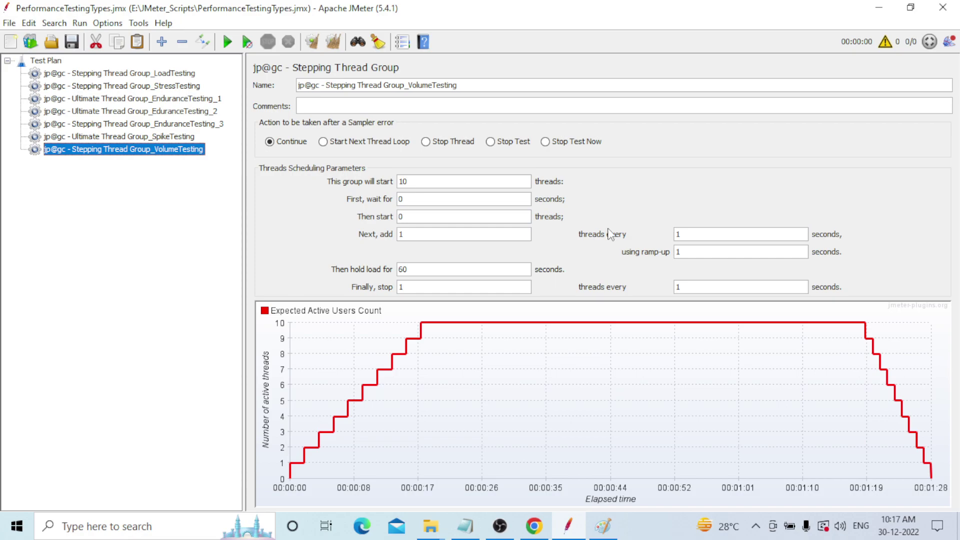
# - Switch to the Config notes in Notepad and correct the second heading to "2.Stress Testing:"
pyautogui.click(464, 534)
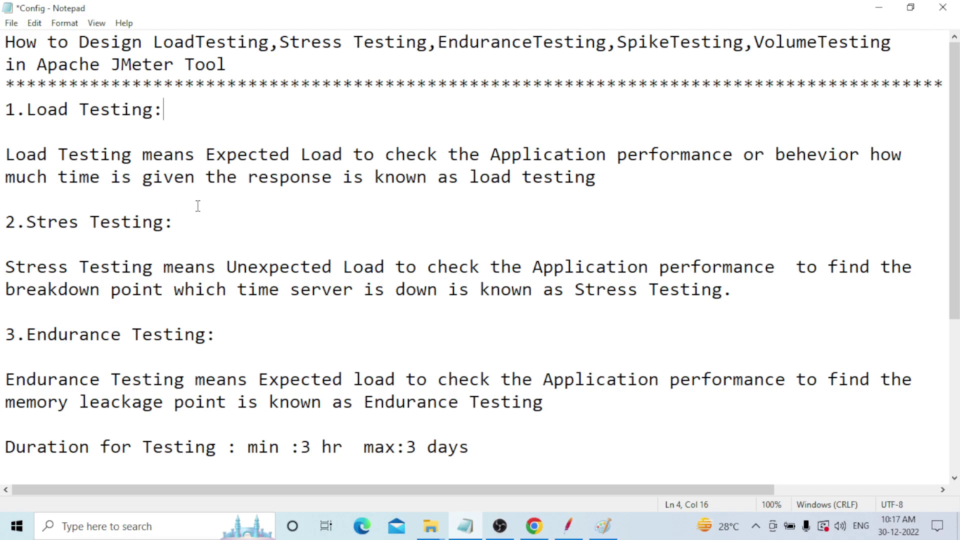
pyautogui.click(79, 222)
pyautogui.write('s')
pyautogui.click(201, 224)
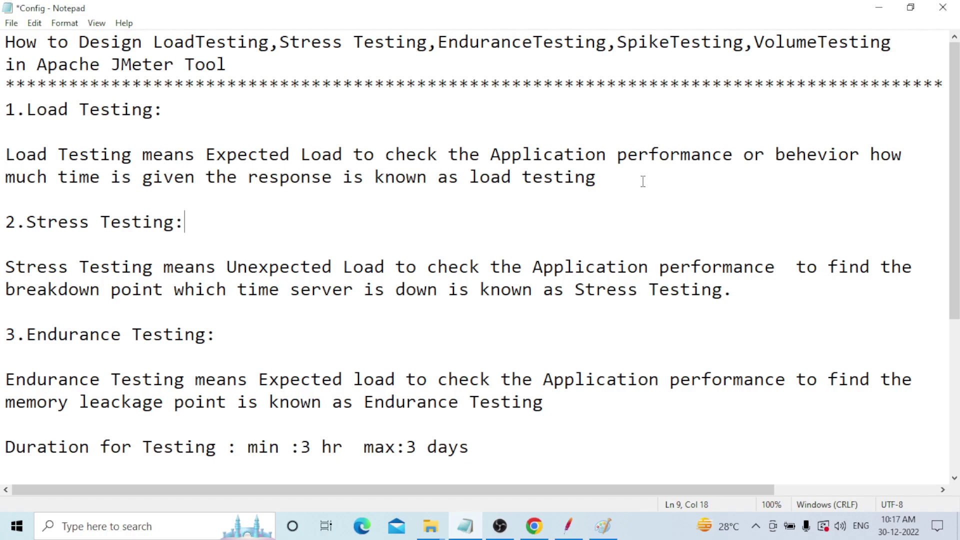
# - Read through the definitions of load, stress, endurance, spike and volume testing in the notes
pyautogui.click(603, 179)
pyautogui.click(205, 224)
pyautogui.click(740, 286)
pyautogui.scroll(-3, 357, 325)
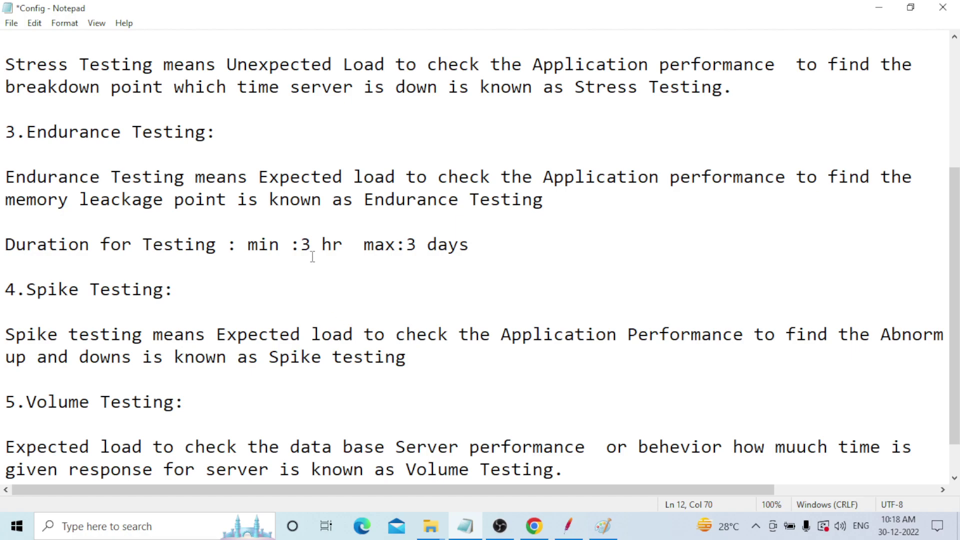
pyautogui.scroll(-1, 504, 244)
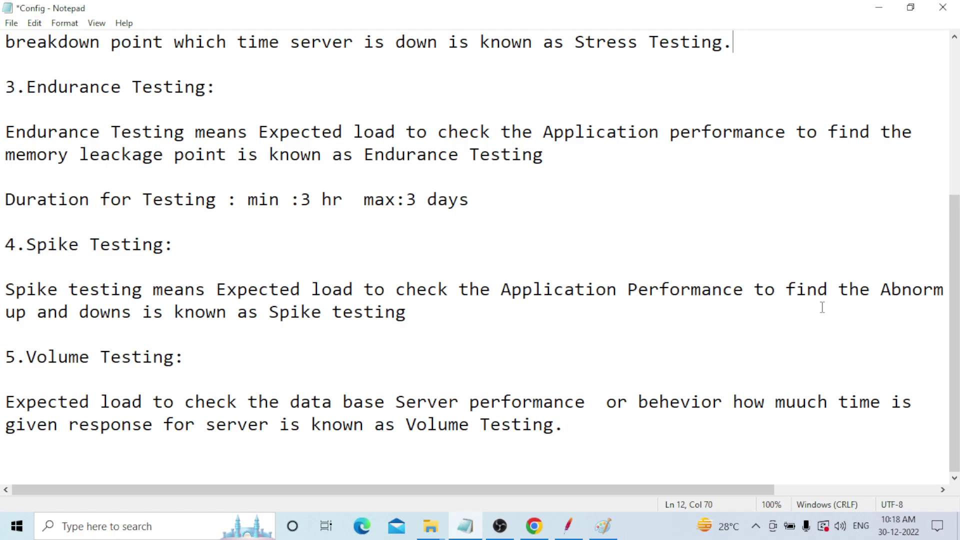
# - Review the Config notes from the title on designing the five test types down to the volume testing definition
pyautogui.moveTo(601, 493); pyautogui.dragTo(500, 495)
pyautogui.scroll(4, 206, 253)
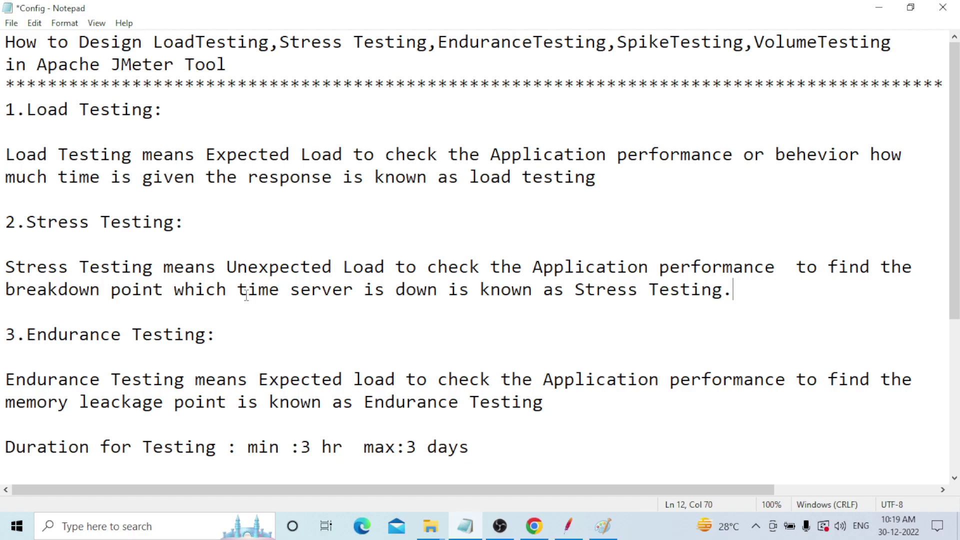
pyautogui.scroll(-1, 246, 295)
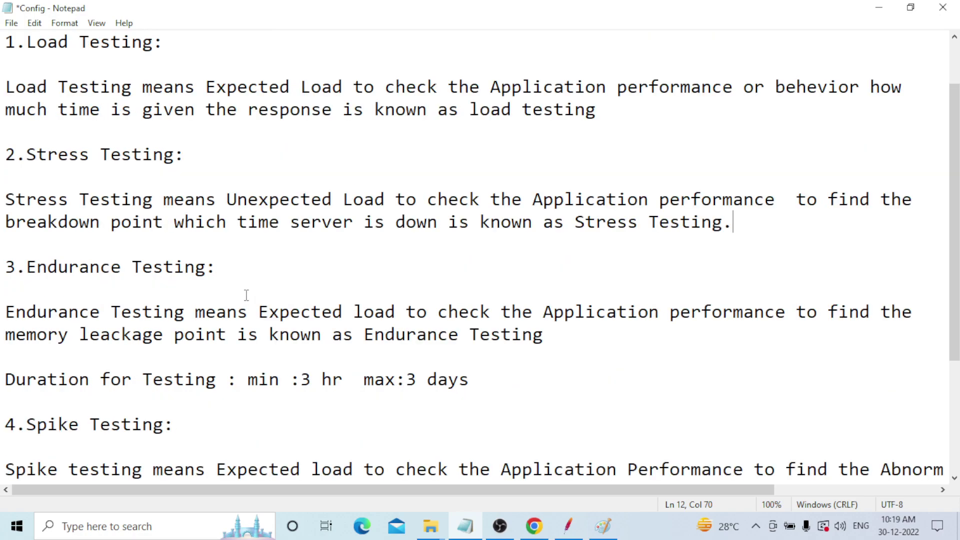
pyautogui.moveTo(955, 132); pyautogui.dragTo(956, 90)
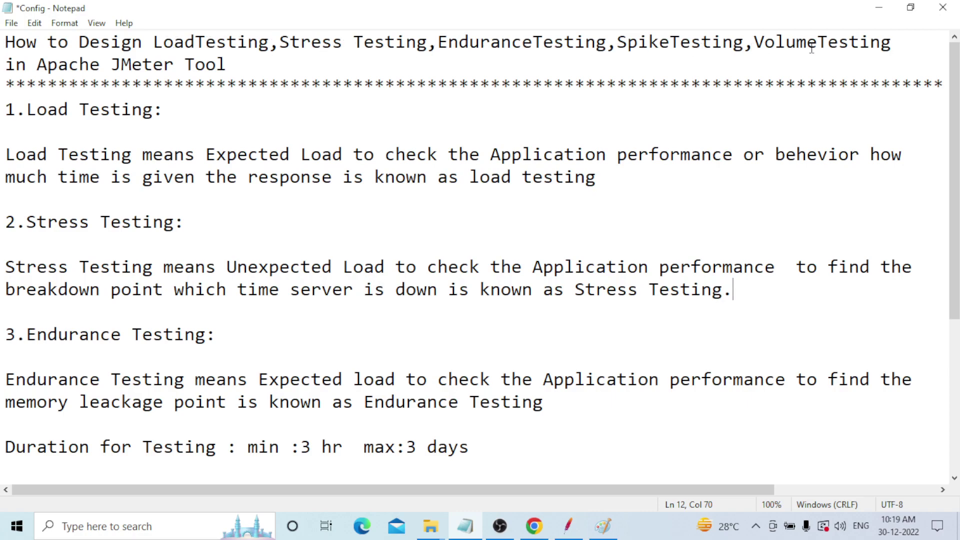
pyautogui.click(233, 64)
pyautogui.click(202, 113)
pyautogui.scroll(-2, 766, 207)
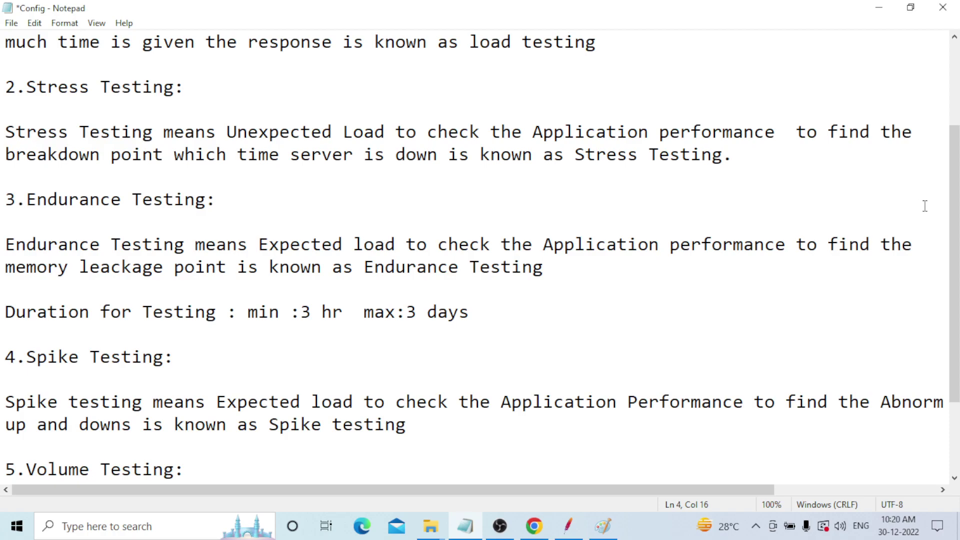
pyautogui.moveTo(955, 195); pyautogui.dragTo(959, 253)
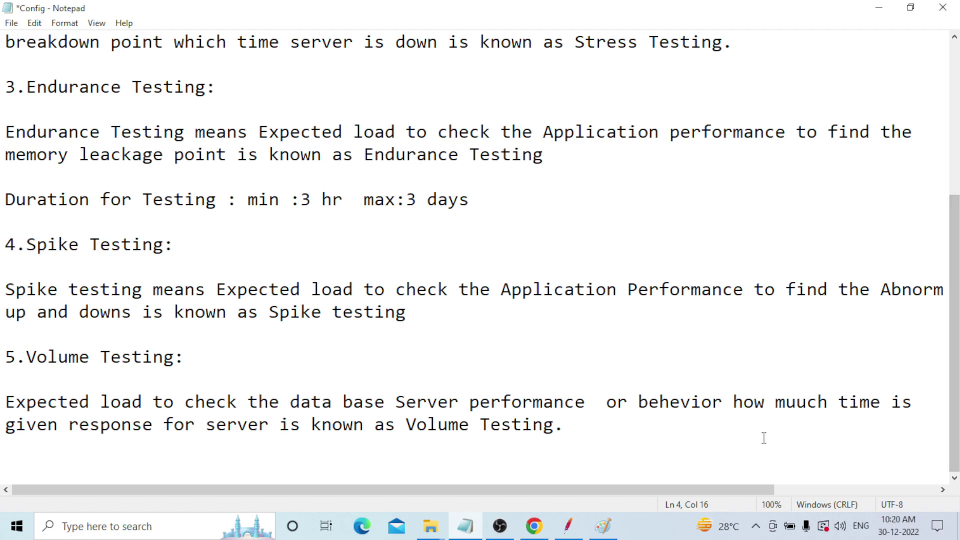
# - Insert a line break in the spike testing definition so that "Abnormal condition means" starts on its own line
pyautogui.moveTo(697, 489)
pyautogui.mouseDown()
pyautogui.moveTo(874, 475)
pyautogui.moveTo(691, 473)
pyautogui.mouseUp()
pyautogui.click(878, 289)
pyautogui.press('Return')
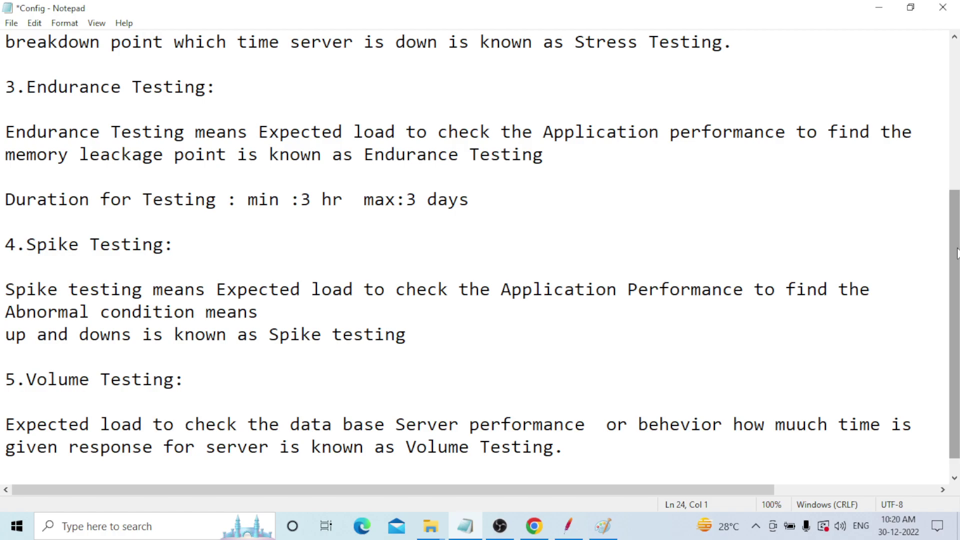
# - Recap all five testing definitions in the notes once more, finishing back at the title
pyautogui.moveTo(957, 252); pyautogui.dragTo(953, 121)
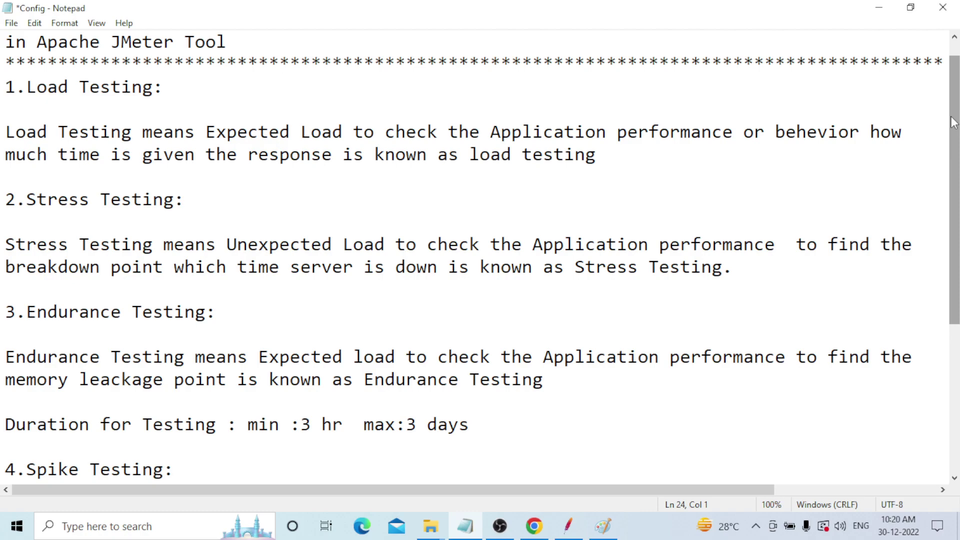
pyautogui.moveTo(954, 122); pyautogui.dragTo(957, 187)
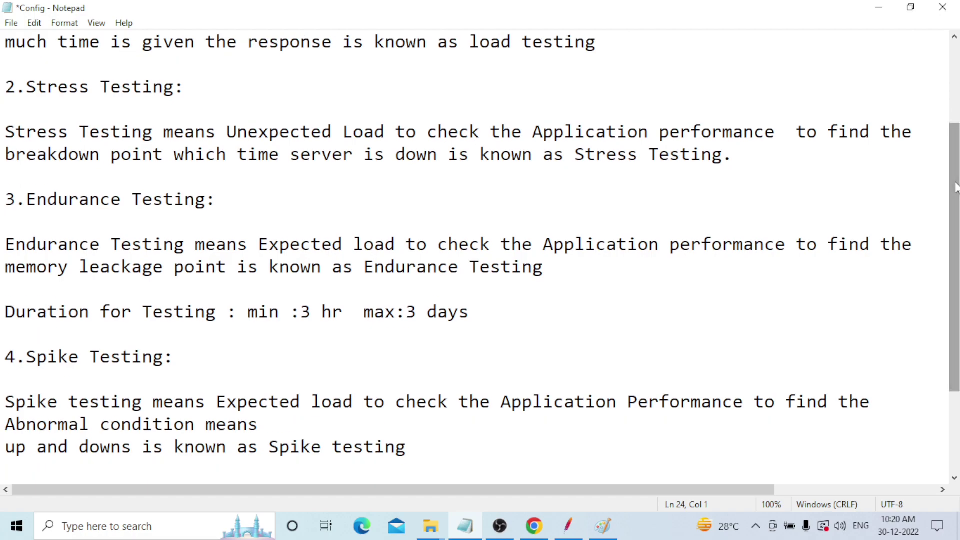
pyautogui.moveTo(956, 187); pyautogui.dragTo(957, 270)
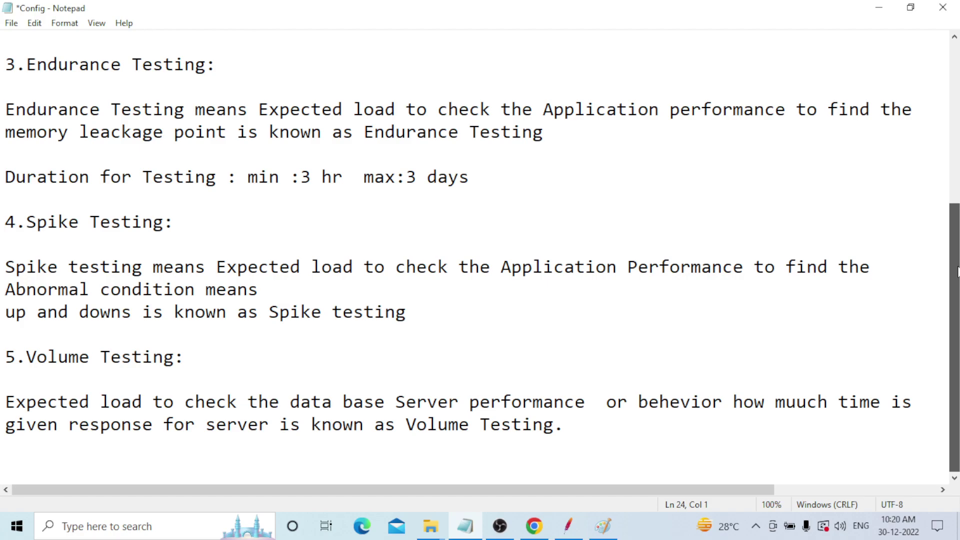
pyautogui.moveTo(958, 272); pyautogui.dragTo(958, 271)
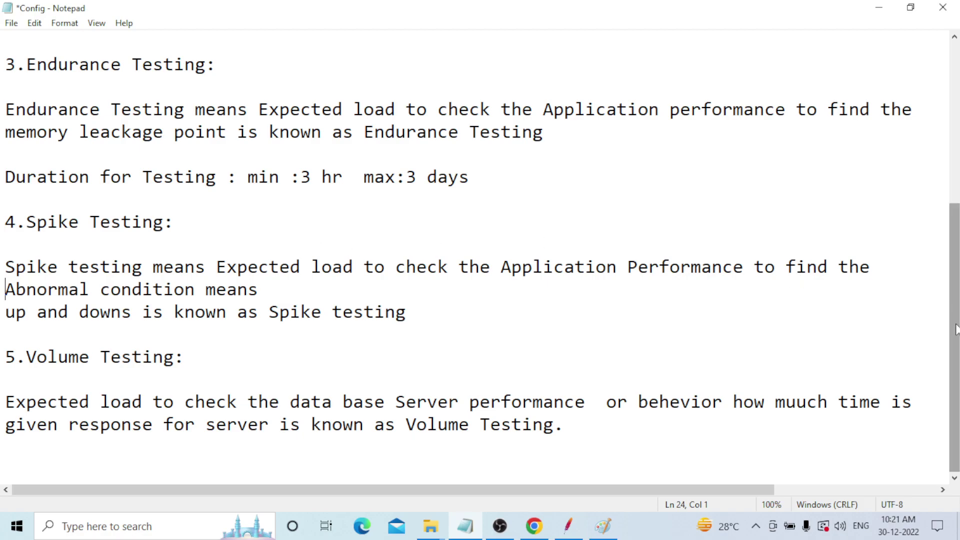
pyautogui.moveTo(956, 323); pyautogui.dragTo(939, 164)
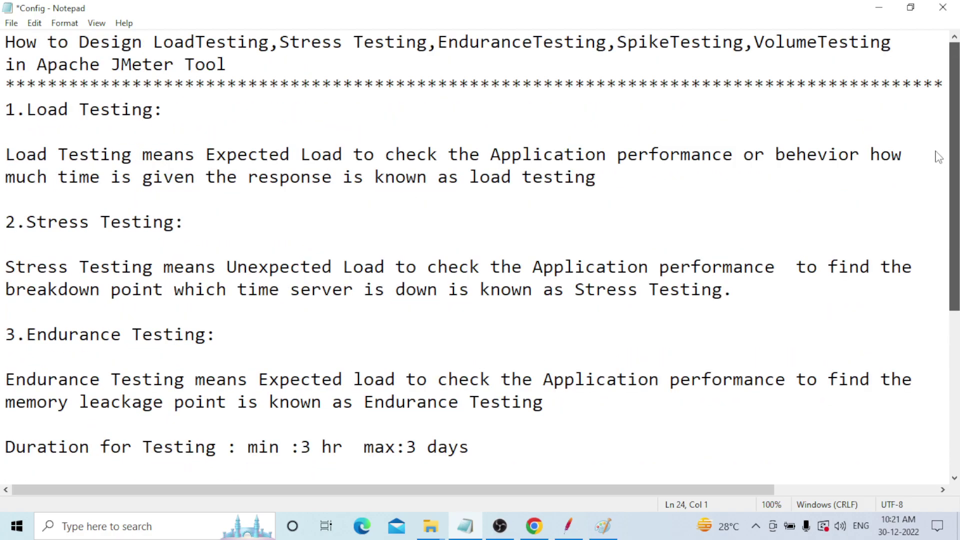